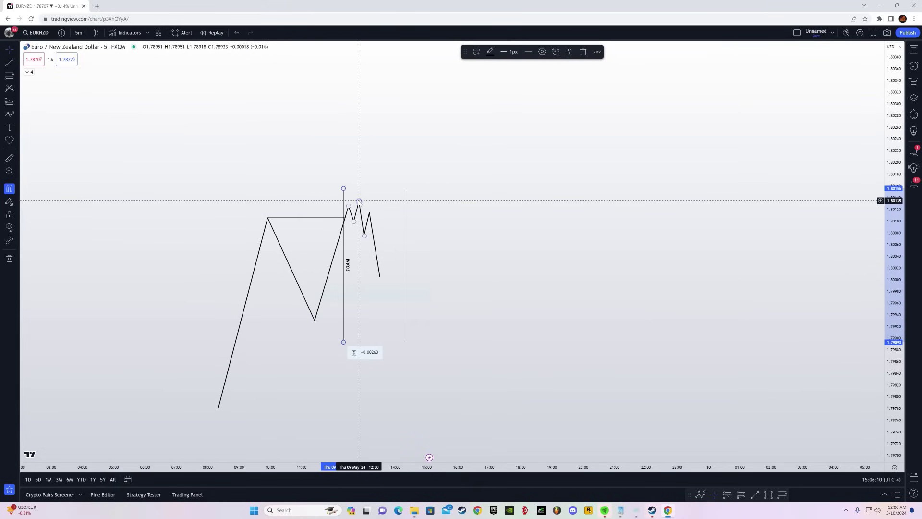
Draw a short horizontal trend line at about 1.80126 from the first small peak after the 10AM line to the next rise.
{"action": "key", "text": "Escape"}
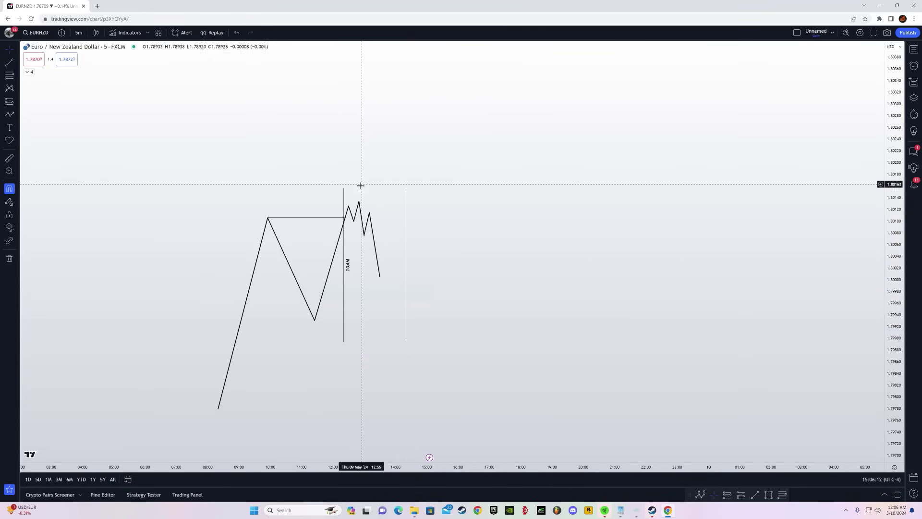
{"action": "left_click", "coordinate": [9, 63]}
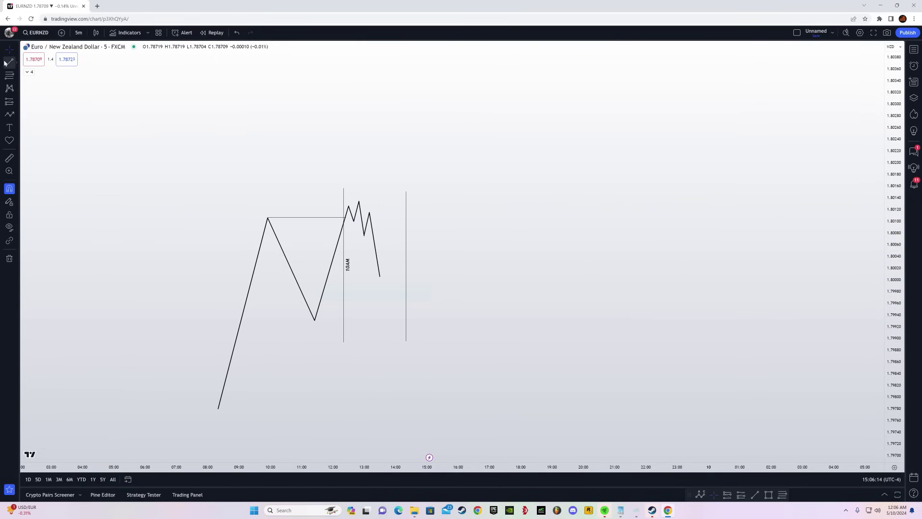
{"action": "left_click", "coordinate": [349, 206]}
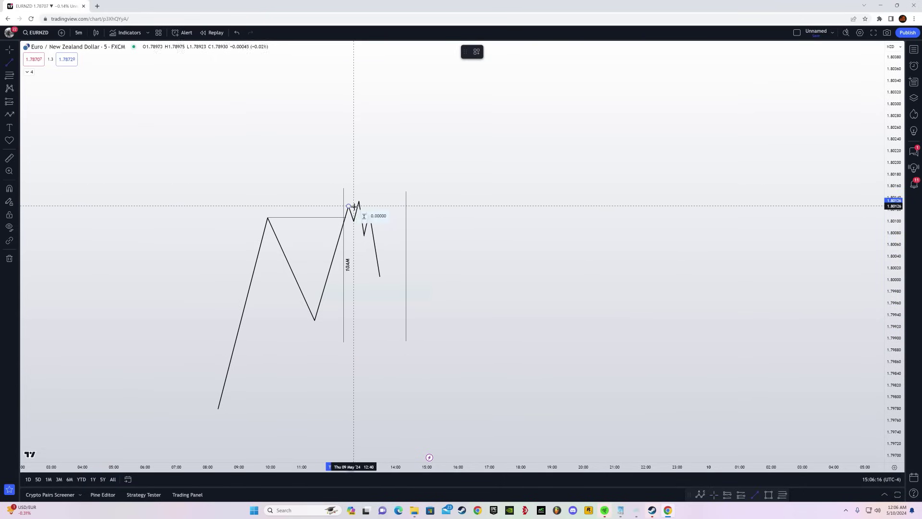
{"action": "left_click", "coordinate": [358, 205]}
{"action": "left_click", "coordinate": [368, 195]}
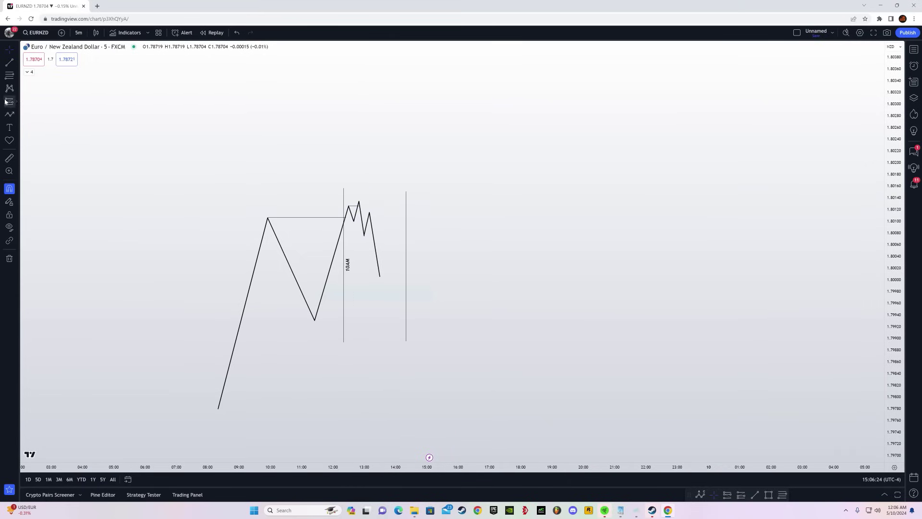
Draw a horizontal trend line at about 1.79944, ending against the falling leg just above the pullback low.
{"action": "left_click", "coordinate": [7, 64]}
{"action": "left_click", "coordinate": [271, 312]}
{"action": "left_click", "coordinate": [310, 317], "text": "shift"}
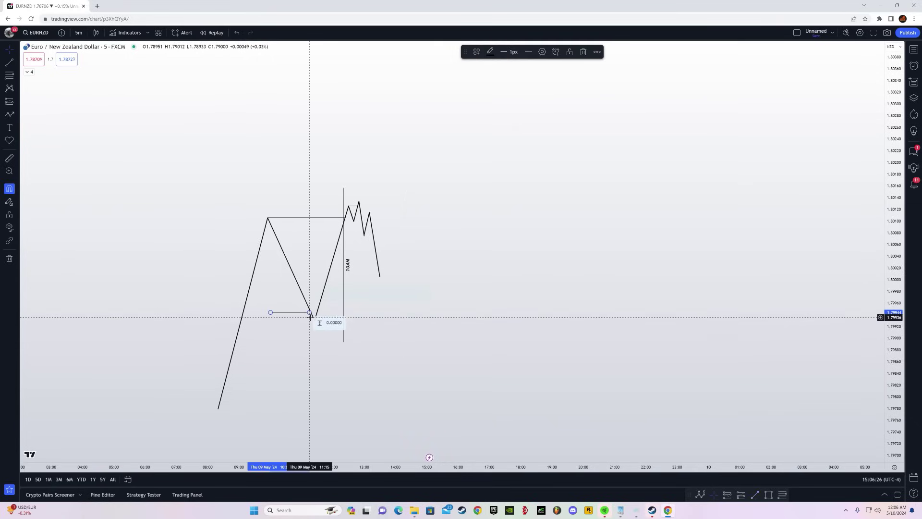
{"action": "left_click", "coordinate": [315, 340]}
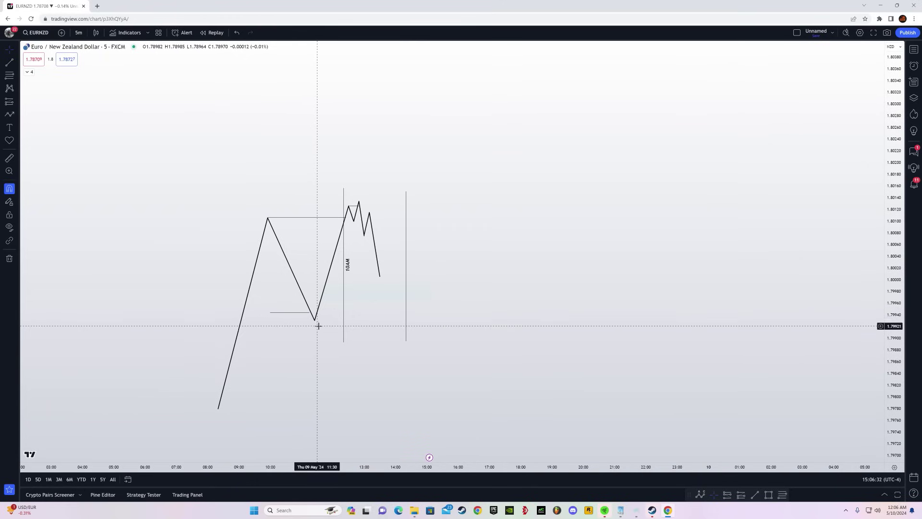
Draw a Fibonacci retracement from the pullback low to the highest peak after the 10AM line, and delete it.
{"action": "left_click", "coordinate": [9, 76]}
{"action": "left_click", "coordinate": [315, 321]}
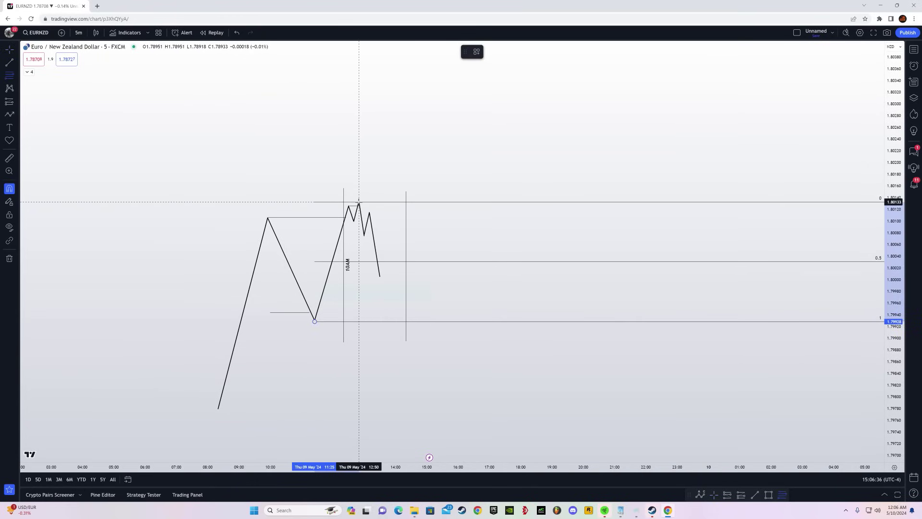
{"action": "left_click", "coordinate": [359, 202]}
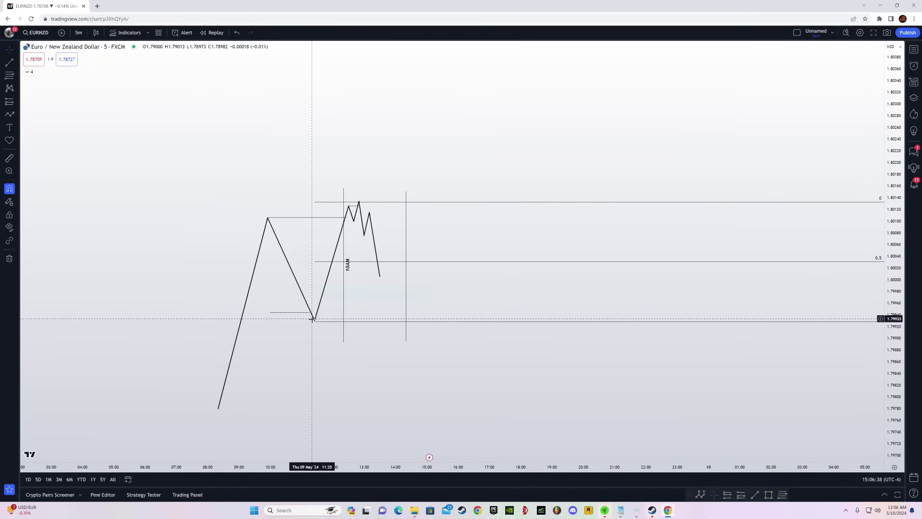
{"action": "left_click", "coordinate": [360, 207]}
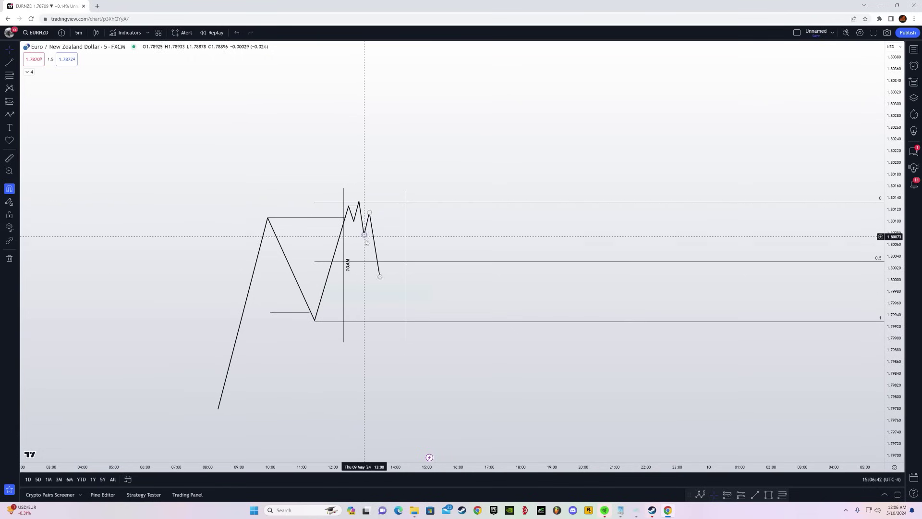
{"action": "left_click", "coordinate": [361, 203]}
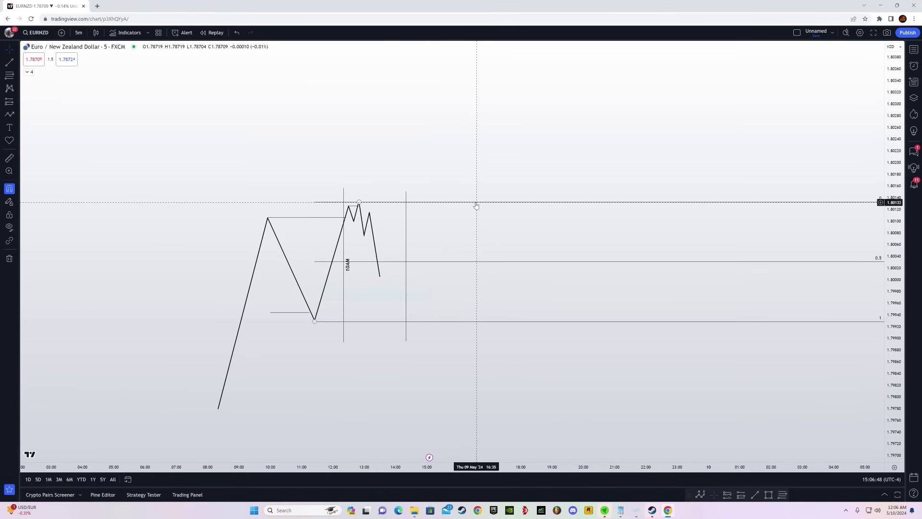
{"action": "key", "text": "Delete"}
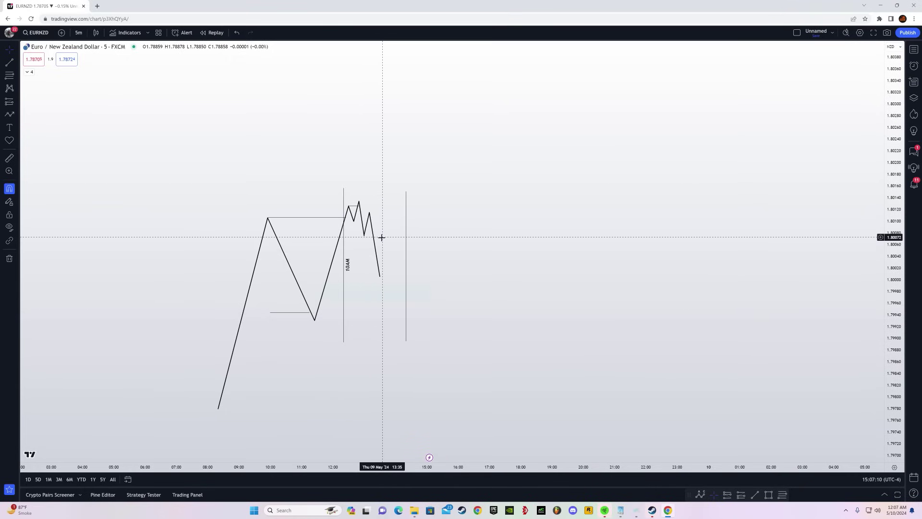
Invert the price scale and shorten the horizontal line from the first swing low so it ends at the 10AM line.
{"action": "key", "text": "alt+i"}
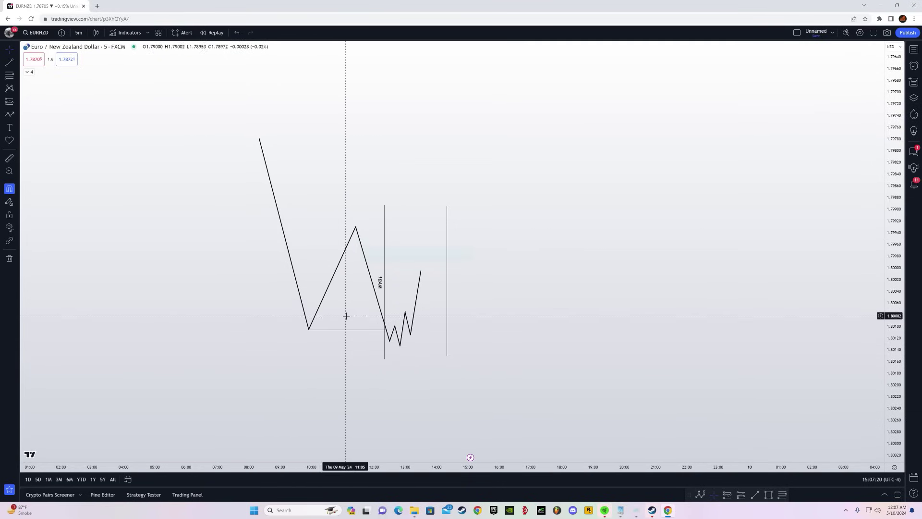
{"action": "left_click_drag", "start_coordinate": [387, 329], "coordinate": [384, 330]}
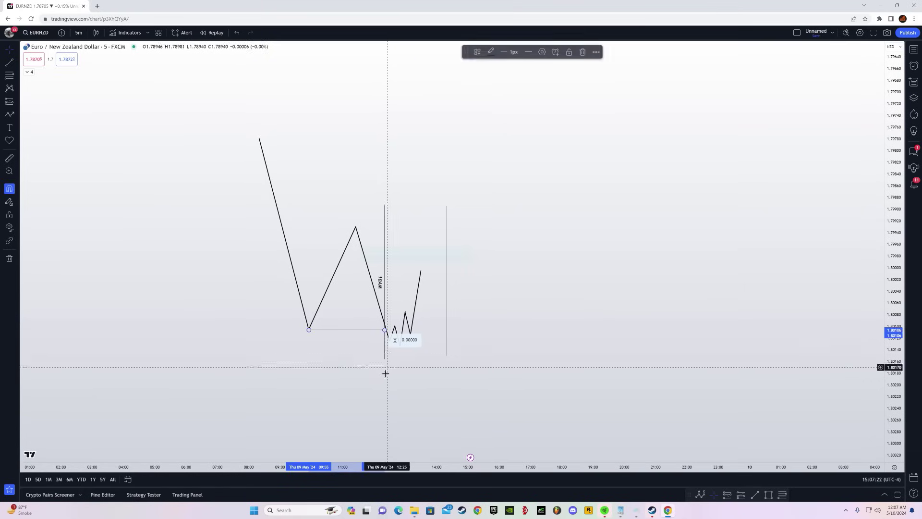
{"action": "left_click", "coordinate": [385, 372]}
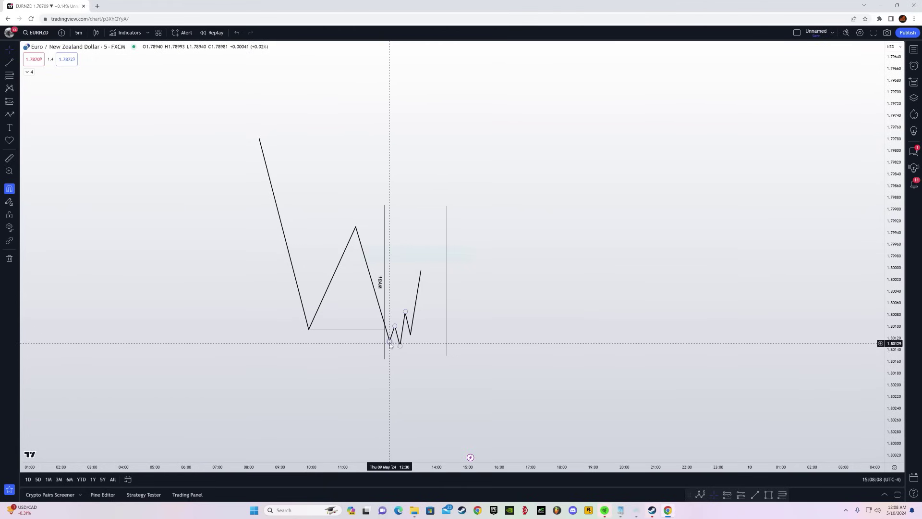
Move the large price path's last point to about 12:35 and shift the 10AM line to about 13:05.
{"action": "left_click_drag", "start_coordinate": [386, 343], "coordinate": [393, 342]}
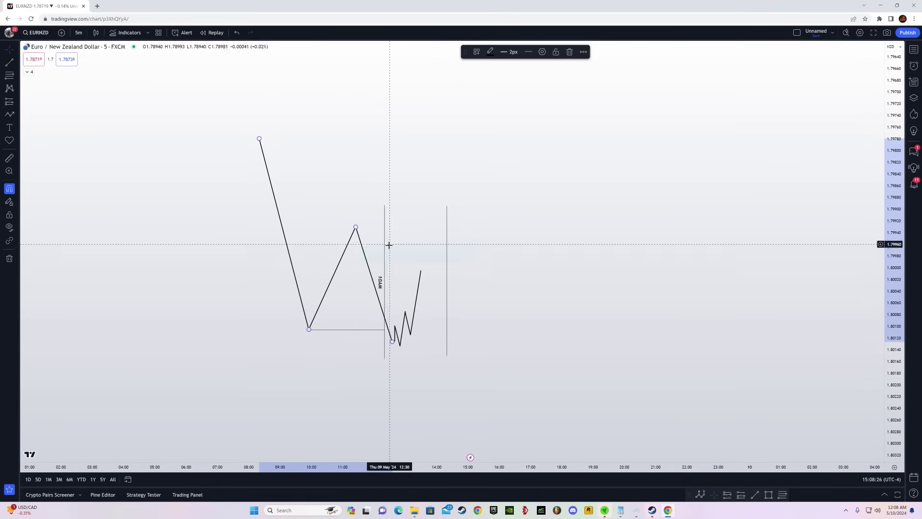
{"action": "left_click_drag", "start_coordinate": [385, 224], "coordinate": [408, 231]}
Exit the Steam app running in the background.
{"action": "left_click", "coordinate": [846, 510]}
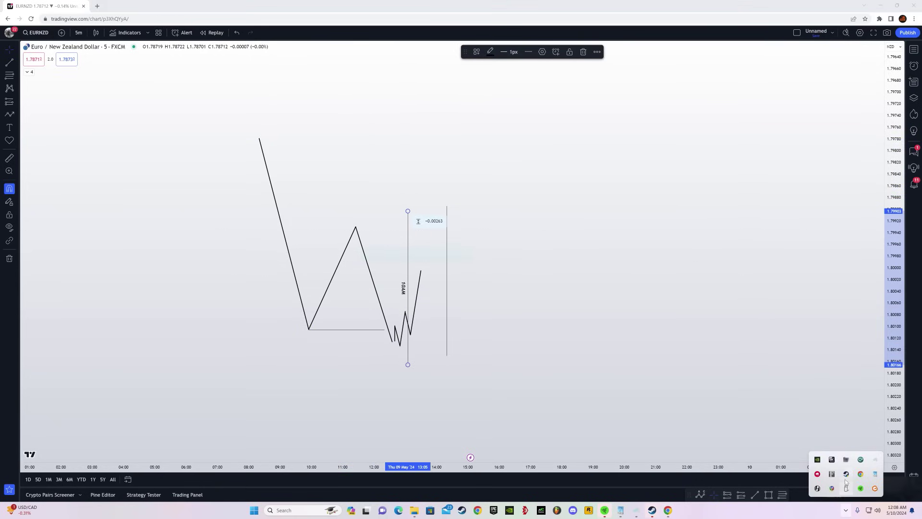
{"action": "right_click", "coordinate": [846, 475]}
{"action": "left_click", "coordinate": [769, 473]}
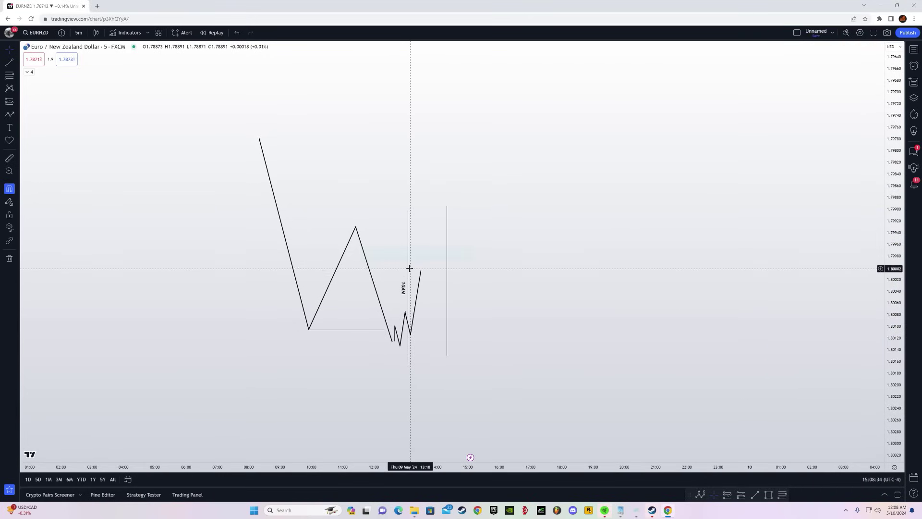
Shift the 10AM line to about 13:25 and adjust the start point and higher peak of the small zigzag.
{"action": "left_click", "coordinate": [410, 227]}
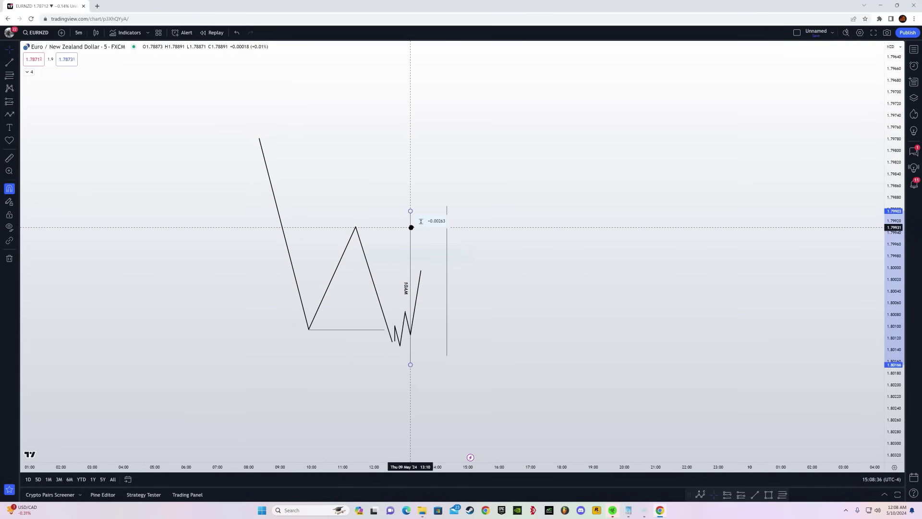
{"action": "left_click", "coordinate": [406, 306]}
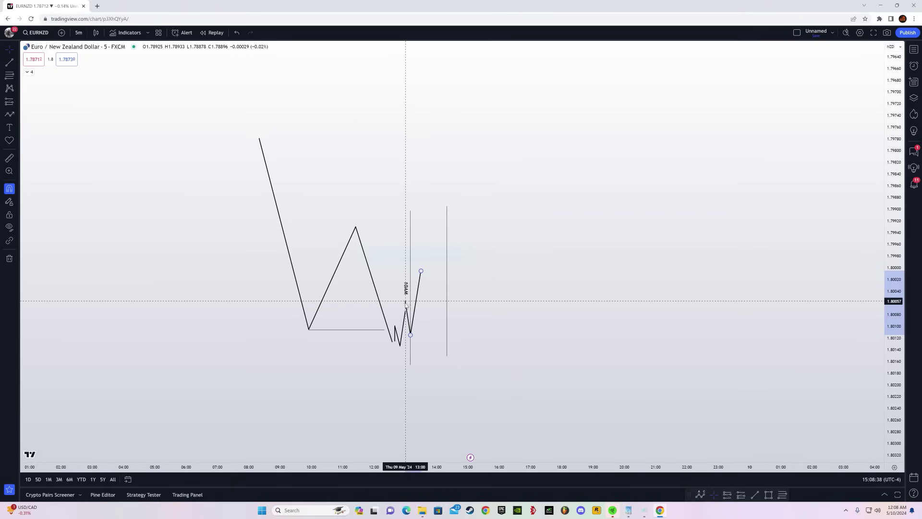
{"action": "left_click", "coordinate": [404, 309]}
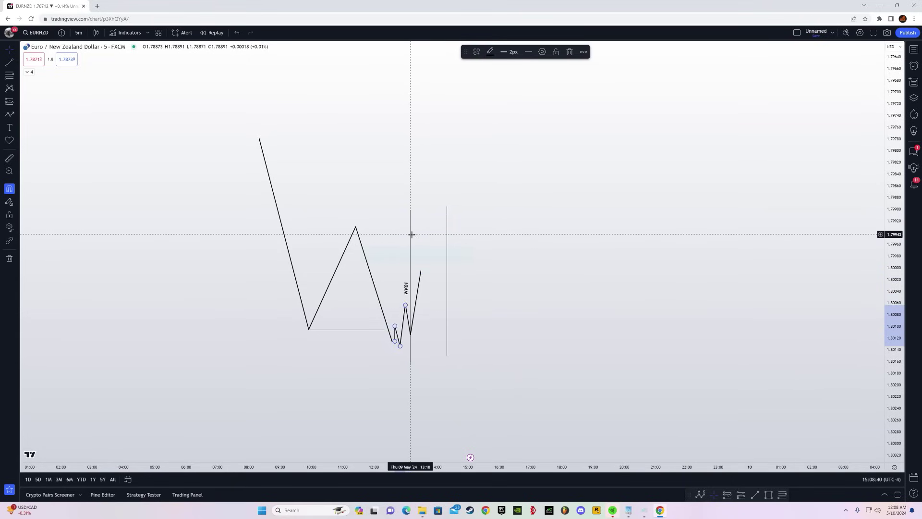
{"action": "left_click_drag", "start_coordinate": [411, 235], "coordinate": [419, 240]}
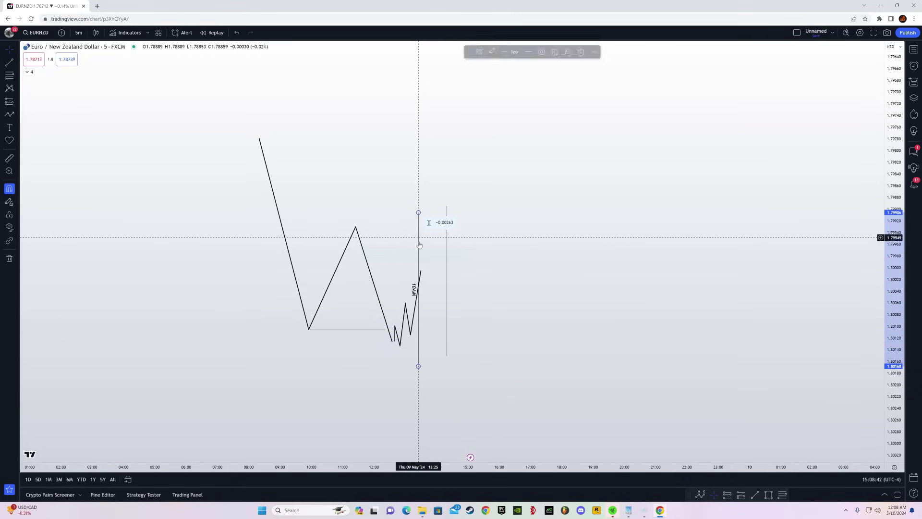
{"action": "left_click", "coordinate": [400, 345]}
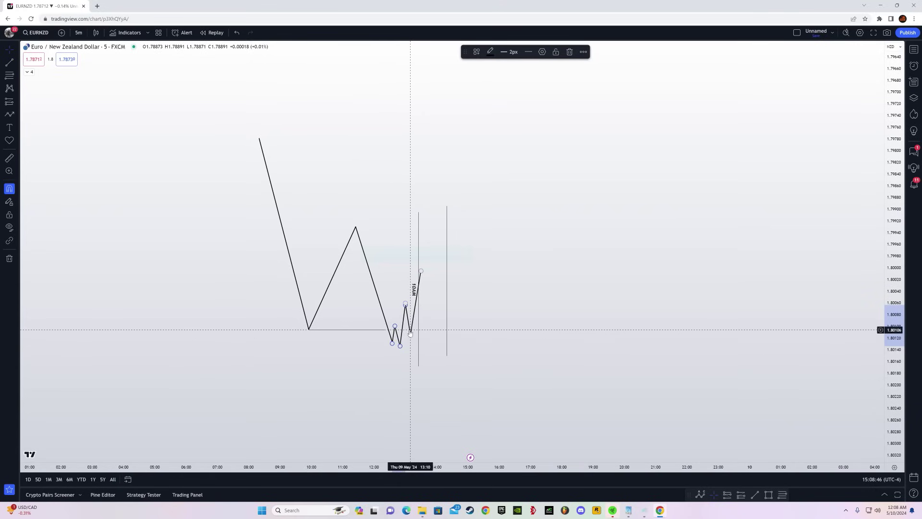
{"action": "left_click", "coordinate": [419, 225]}
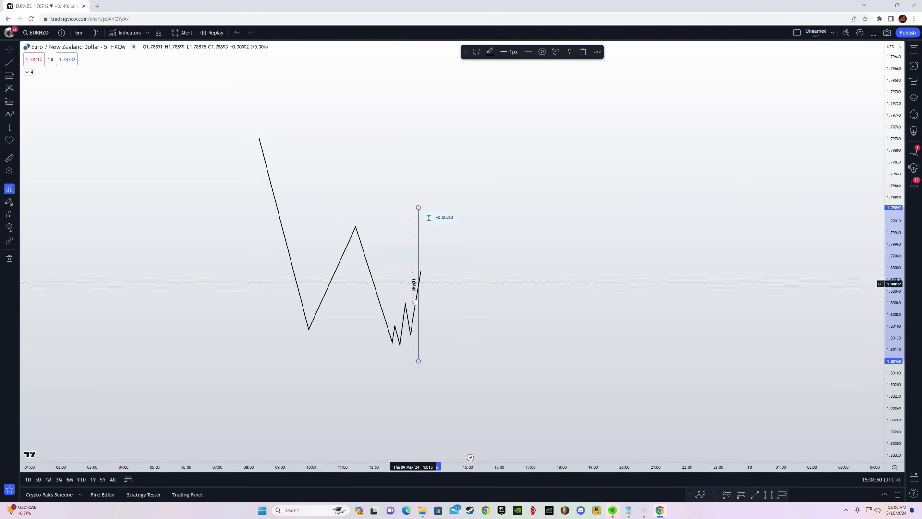
{"action": "left_click", "coordinate": [18, 118]}
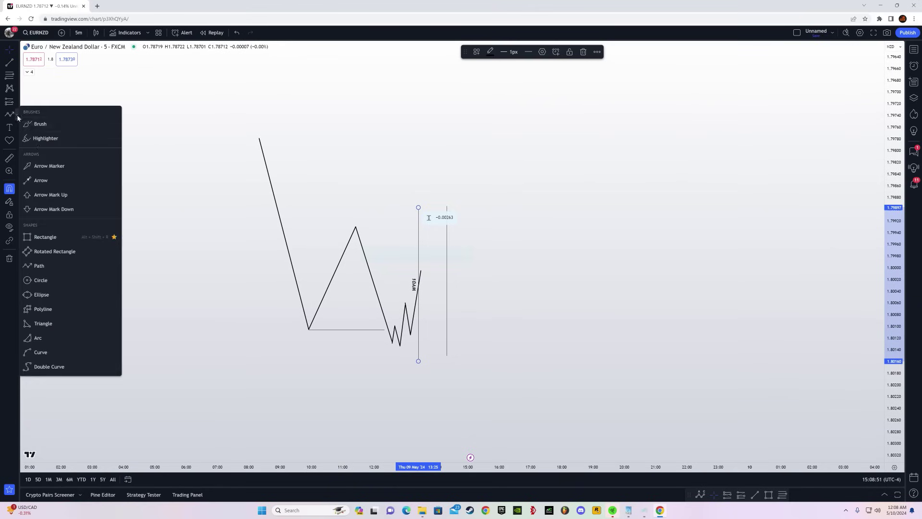
{"action": "left_click", "coordinate": [45, 237]}
{"action": "left_click", "coordinate": [410, 301]}
{"action": "left_click", "coordinate": [431, 310]}
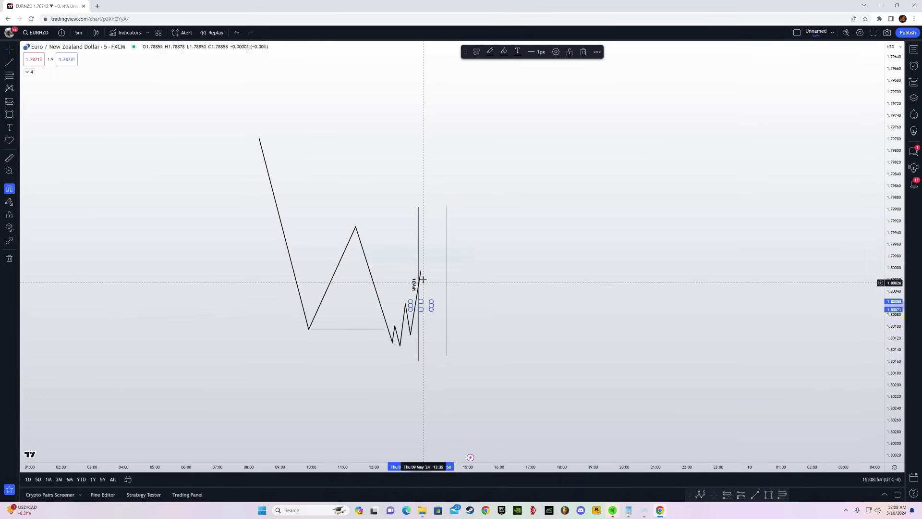
Draw a path from the zigzag's upper end down to about 1.80066 and up to about 1.79974 at 13:55.
{"action": "left_click", "coordinate": [18, 118]}
{"action": "left_click", "coordinate": [61, 267]}
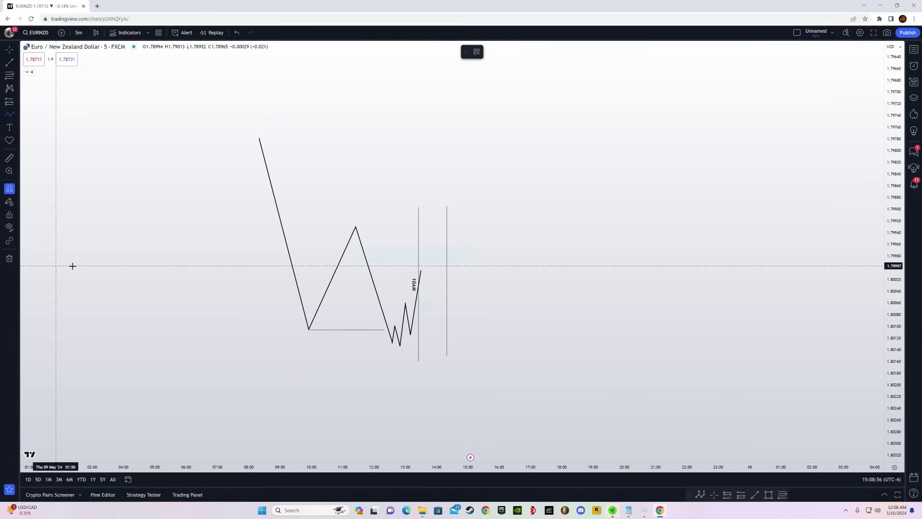
{"action": "left_click", "coordinate": [423, 307]}
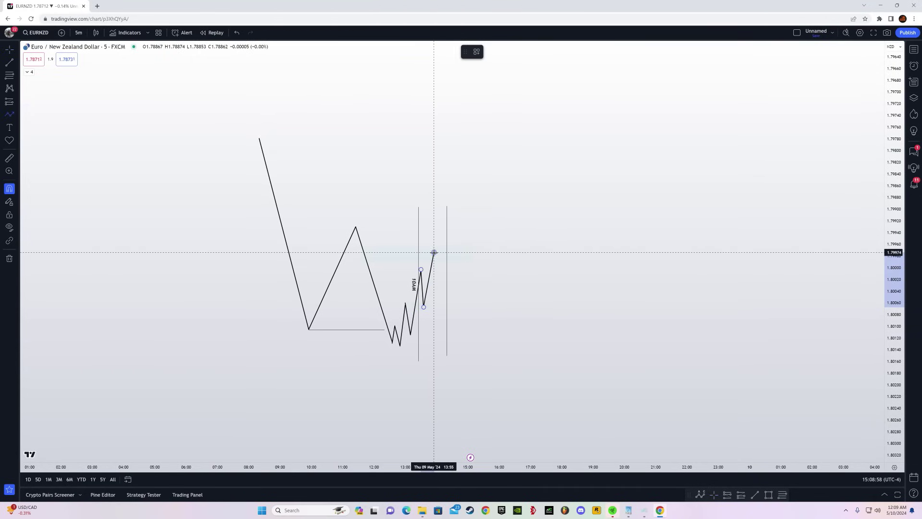
{"action": "double_click", "coordinate": [434, 252]}
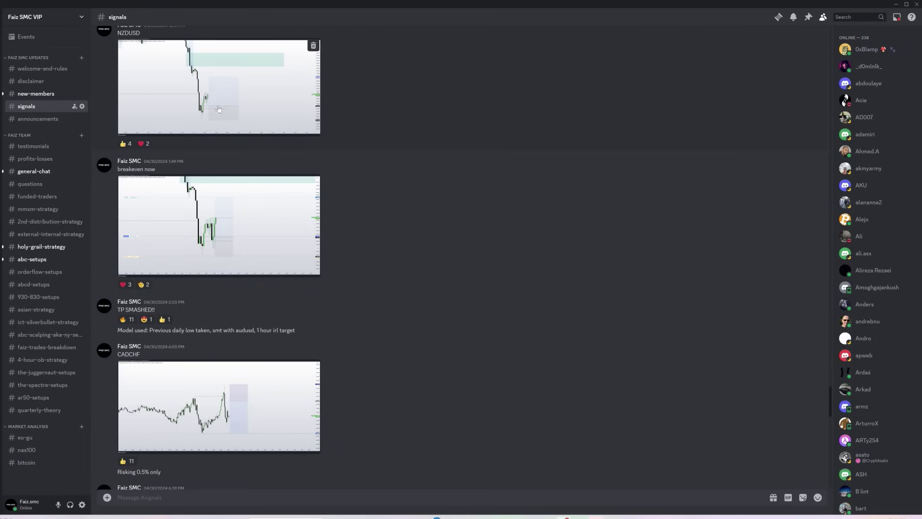
Review the trade posts in the Discord signals channel from 30 April 2024 onward.
{"action": "scroll", "coordinate": [134, 197], "scroll_direction": "down", "scroll_amount": 5}
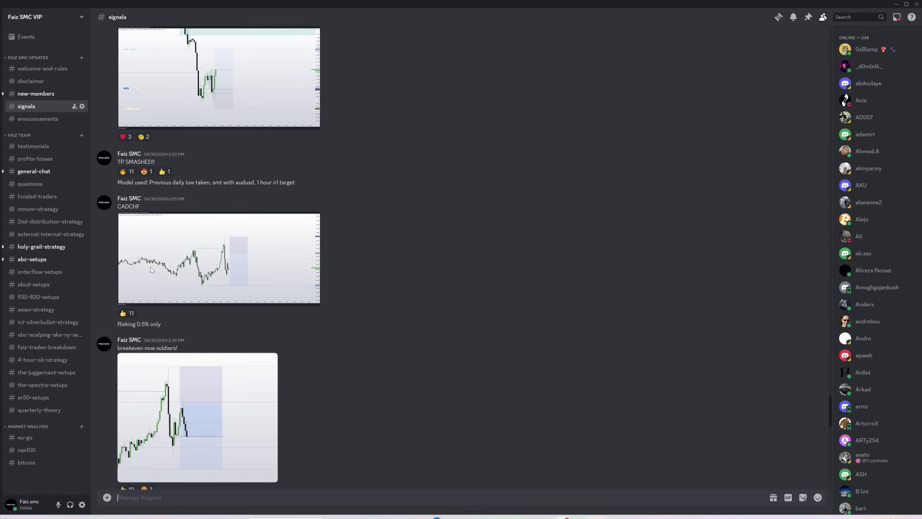
{"action": "scroll", "coordinate": [154, 256], "scroll_direction": "down", "scroll_amount": 7}
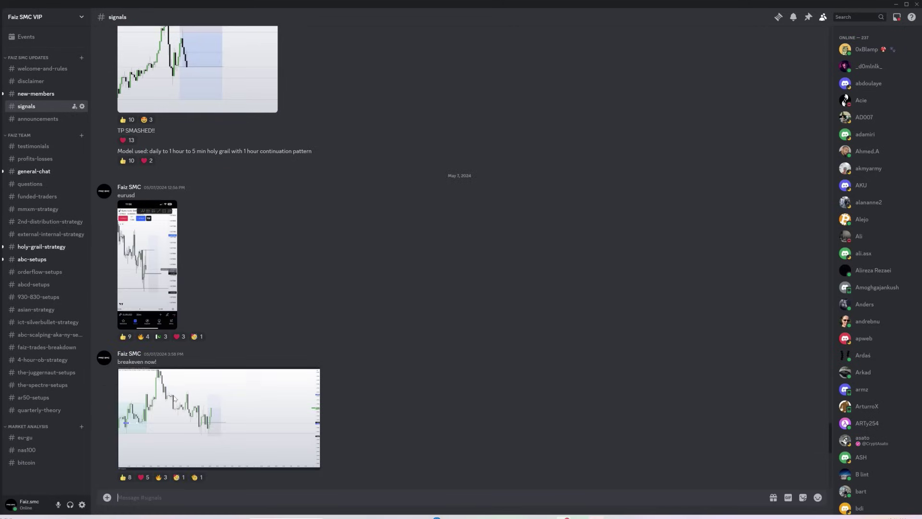
{"action": "scroll", "coordinate": [173, 388], "scroll_direction": "down", "scroll_amount": 6}
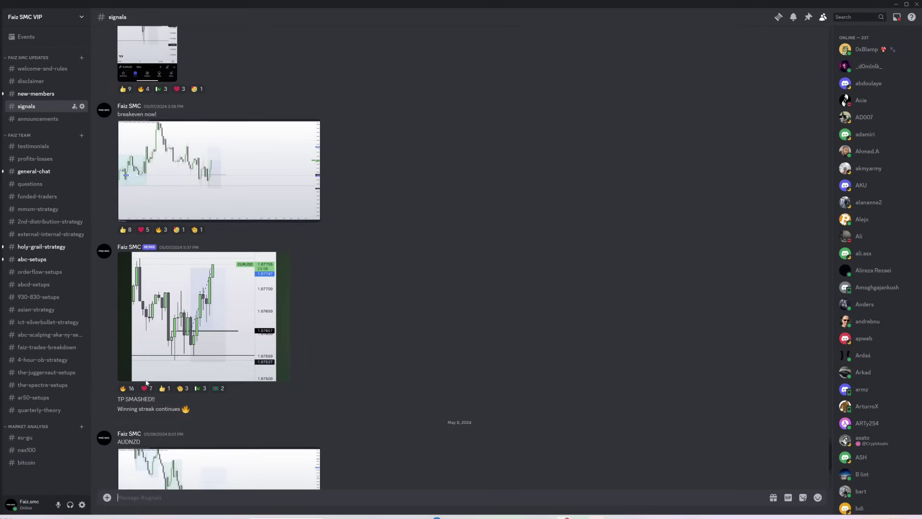
{"action": "scroll", "coordinate": [157, 360], "scroll_direction": "down", "scroll_amount": 4}
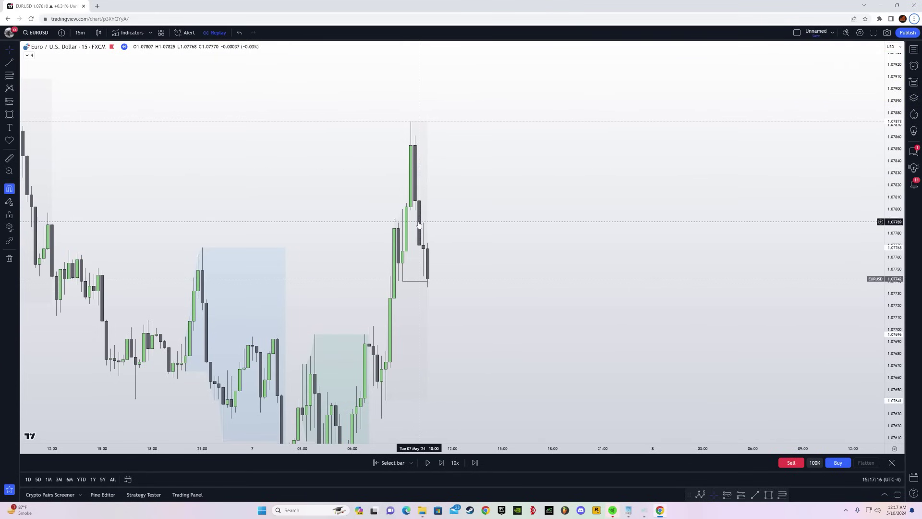
Draw a rectangle over the gap between 1.07799 and 1.07789, starting at the 09:45 candle and reaching past the latest candle.
{"action": "left_click_drag", "start_coordinate": [481, 233], "coordinate": [598, 244]}
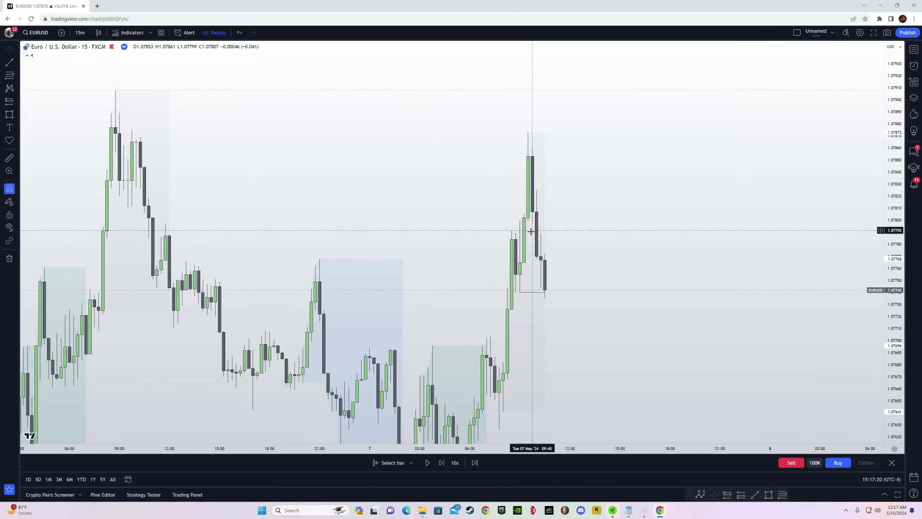
{"action": "scroll", "coordinate": [558, 238], "scroll_direction": "right", "scroll_amount": 1}
{"action": "scroll", "coordinate": [644, 269], "scroll_direction": "right", "scroll_amount": 1}
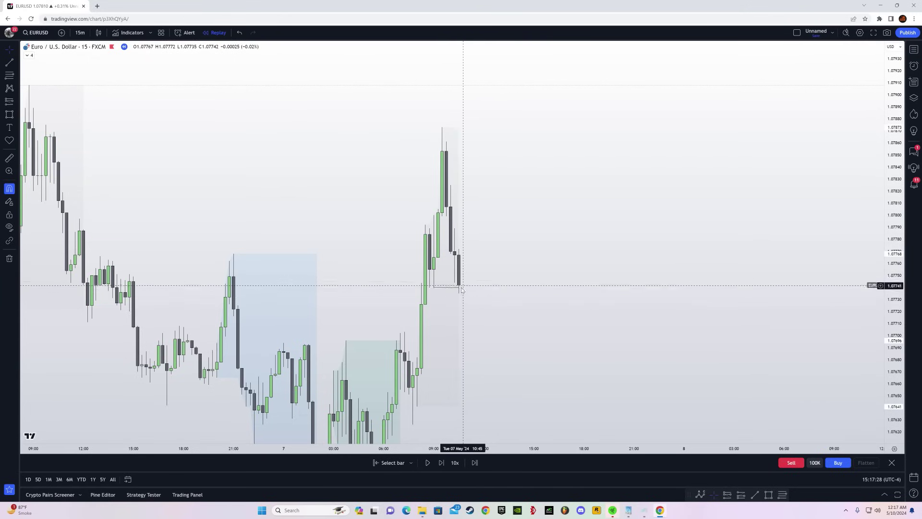
{"action": "left_click", "coordinate": [446, 216]}
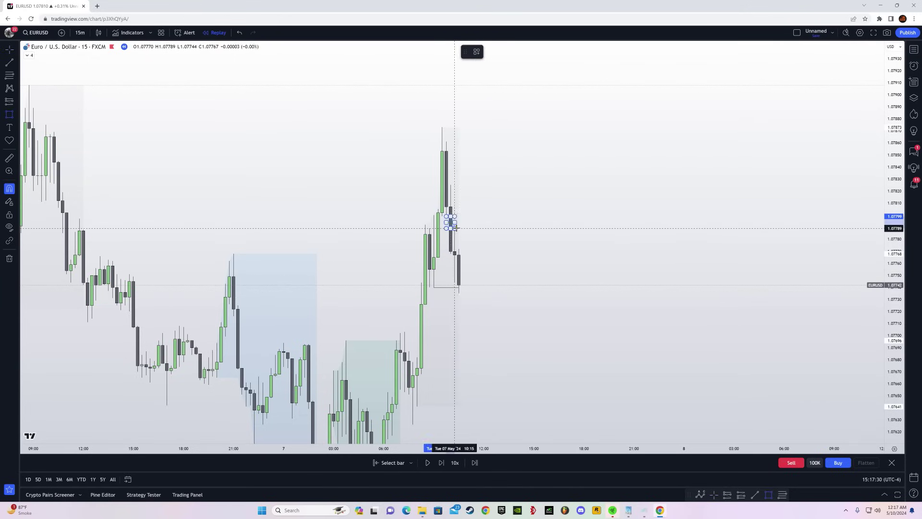
{"action": "left_click", "coordinate": [580, 228]}
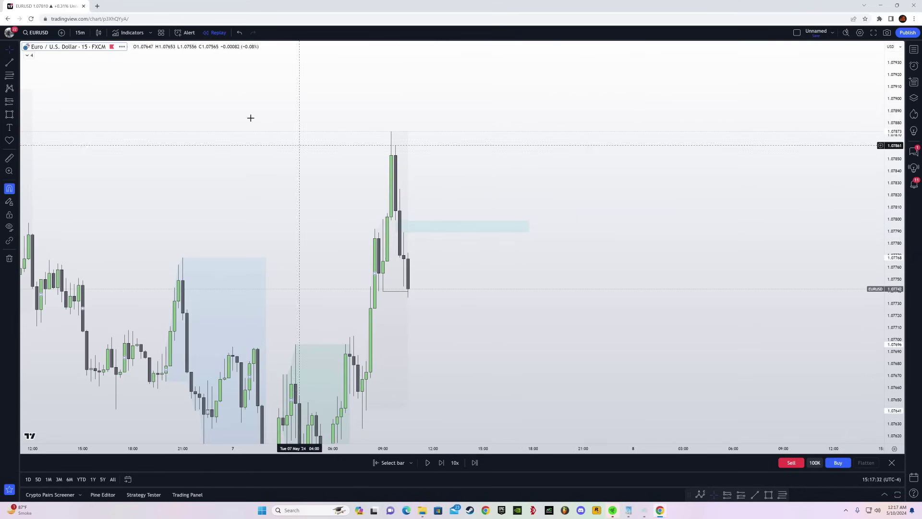
Switch the EURUSD chart to the 1-minute interval.
{"action": "left_click", "coordinate": [80, 32]}
{"action": "left_click", "coordinate": [95, 131]}
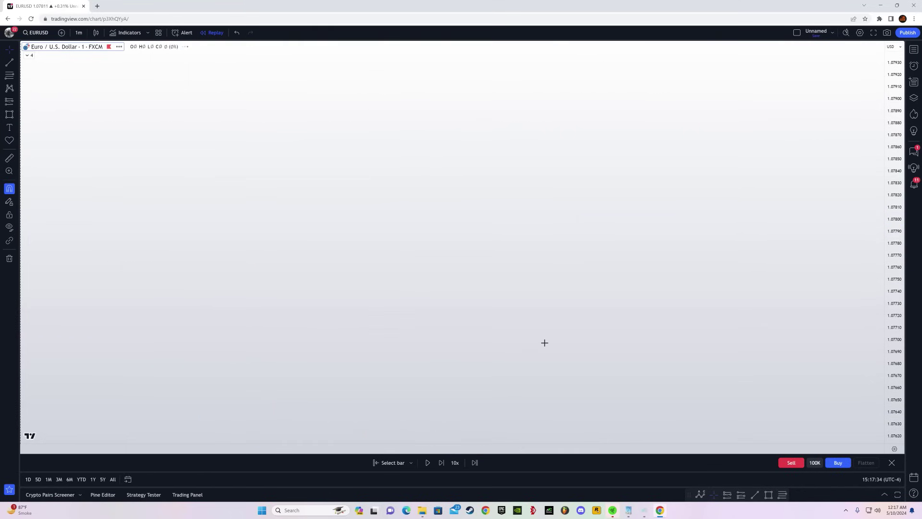
{"action": "left_click_drag", "start_coordinate": [830, 314], "coordinate": [618, 101]}
{"action": "left_click_drag", "start_coordinate": [600, 245], "coordinate": [602, 231]}
Draw a horizontal line at about 1.07759 from the 10:37 candle to about 11:03.
{"action": "left_click", "coordinate": [8, 65]}
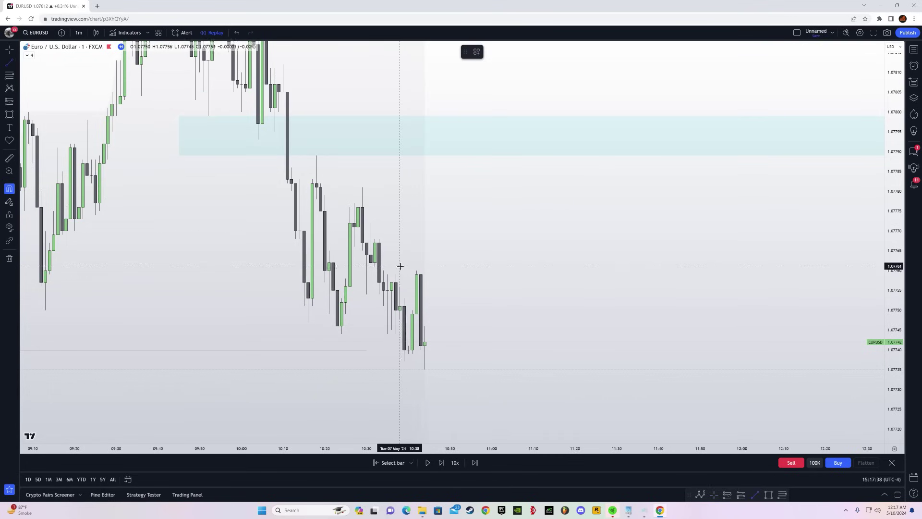
{"action": "left_click", "coordinate": [397, 269]}
{"action": "left_click", "coordinate": [504, 274], "text": "shift"}
{"action": "left_click", "coordinate": [506, 334]}
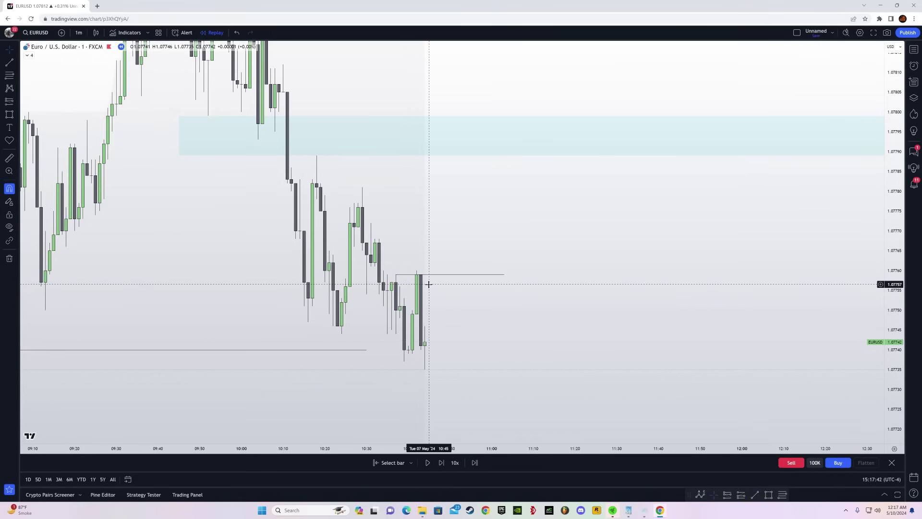
Extend the horizontal line at about 1.07740 to the candle that crosses it near 10:39.
{"action": "left_click_drag", "start_coordinate": [481, 330], "coordinate": [478, 300]}
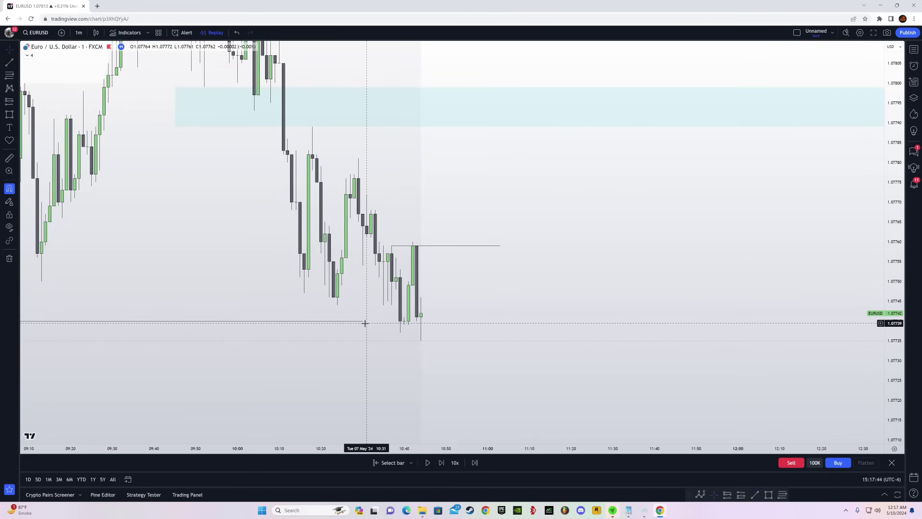
{"action": "left_click_drag", "start_coordinate": [365, 323], "coordinate": [400, 328]}
{"action": "left_click", "coordinate": [423, 375]}
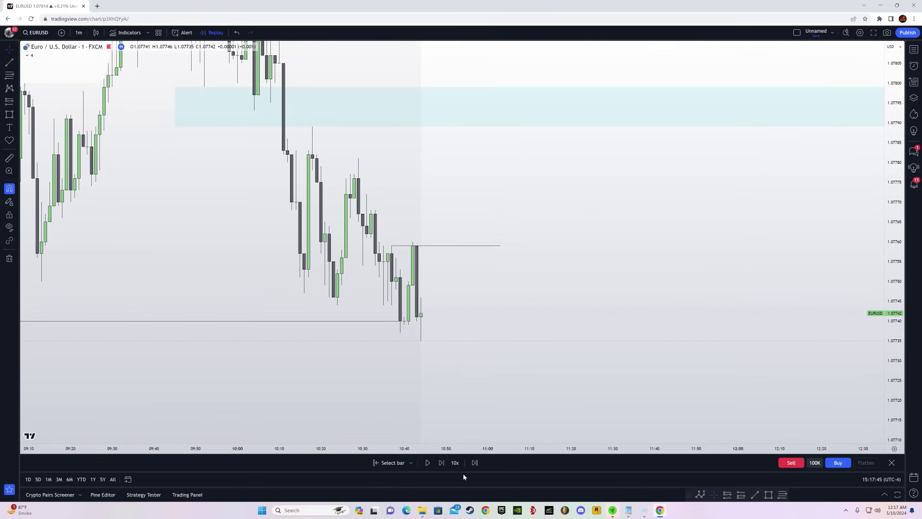
Advance the replay candle by candle to 10:50.
{"action": "left_click", "coordinate": [442, 463]}
{"action": "left_click", "coordinate": [441, 463]}
{"action": "left_click", "coordinate": [442, 463]}
{"action": "left_click", "coordinate": [442, 463]}
{"action": "left_click", "coordinate": [441, 463]}
{"action": "left_click", "coordinate": [441, 463]}
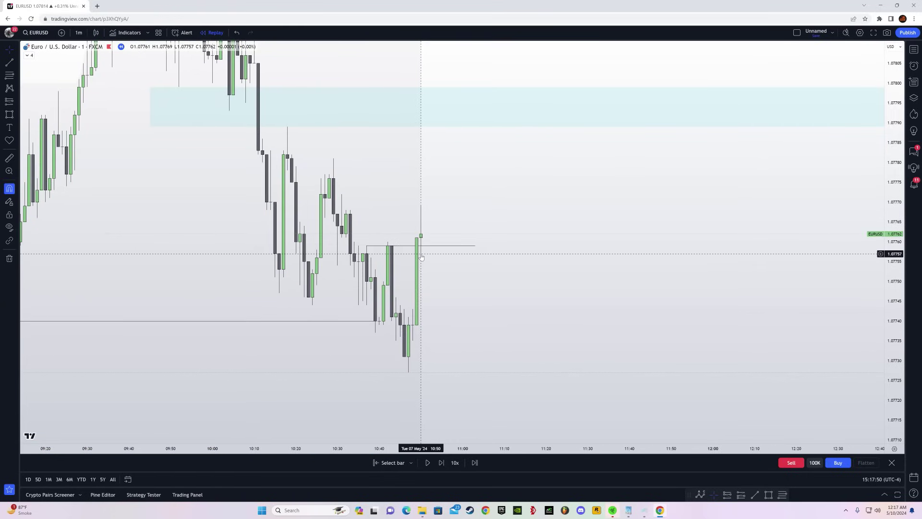
Draw a rectangle from 1.07757 to 1.07743 between 10:48 and 11:14 and enable its middle line.
{"action": "left_click", "coordinate": [9, 114]}
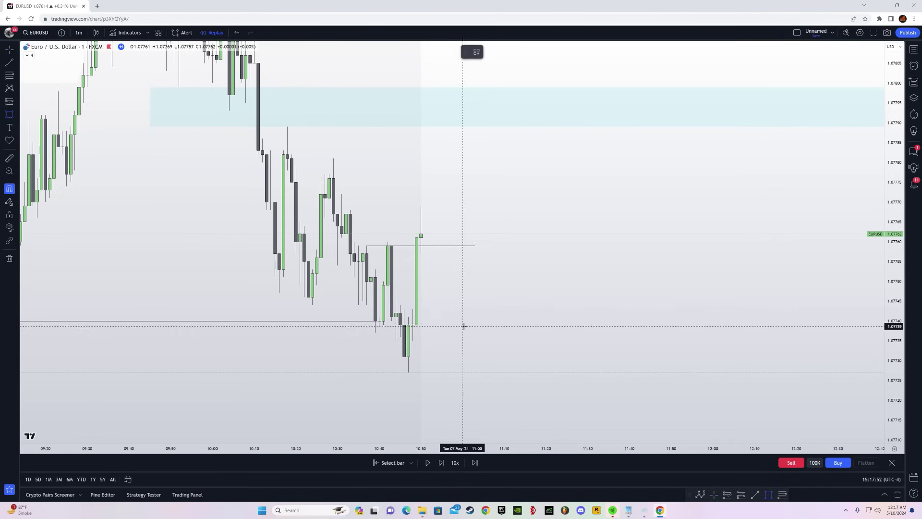
{"action": "left_click", "coordinate": [412, 309]}
{"action": "left_click", "coordinate": [421, 253]}
{"action": "left_click_drag", "start_coordinate": [421, 281], "coordinate": [566, 330]}
{"action": "double_click", "coordinate": [514, 350]}
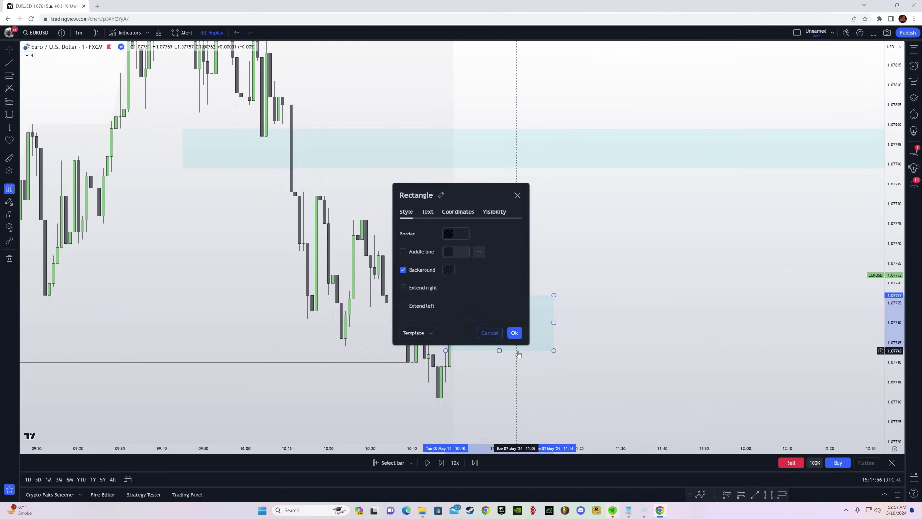
{"action": "left_click", "coordinate": [514, 332]}
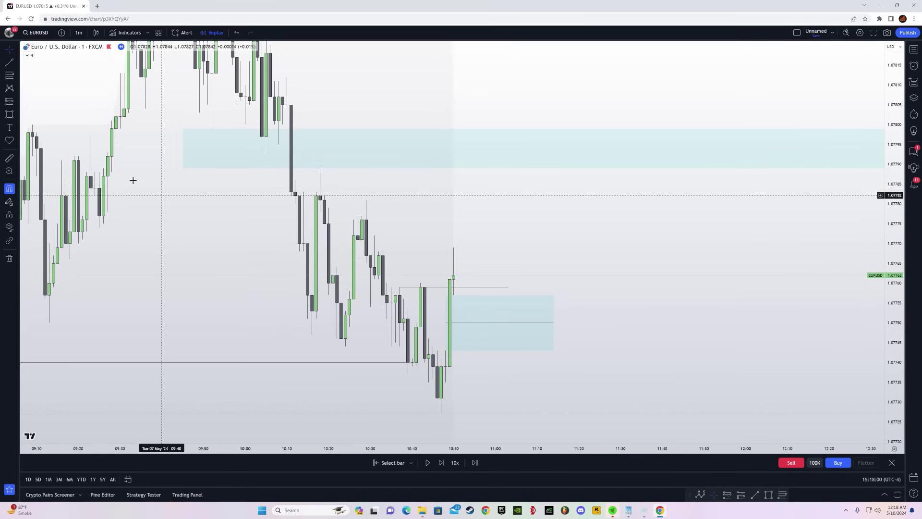
Place a long position with entry at 1.07750 on the rectangle's middle line, stop at 1.07731 and target at 1.07789.
{"action": "left_click", "coordinate": [16, 103]}
{"action": "left_click", "coordinate": [44, 111]}
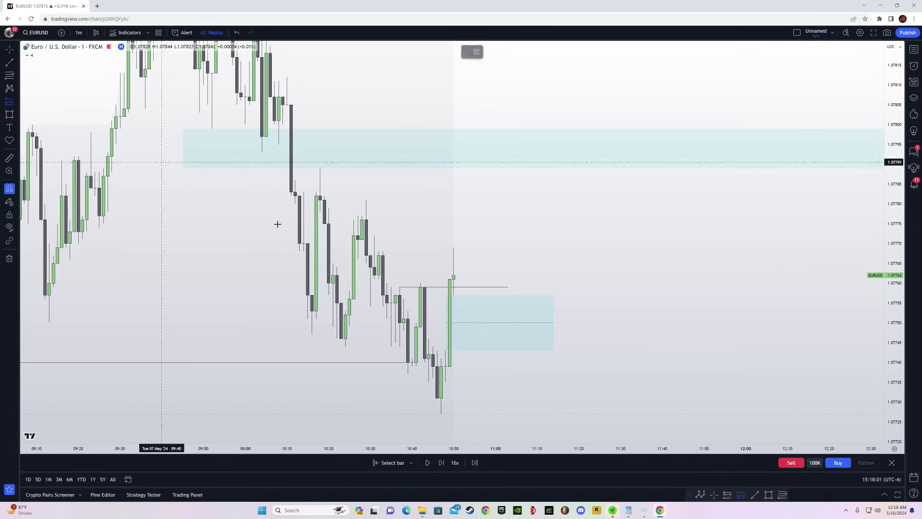
{"action": "left_click", "coordinate": [463, 324]}
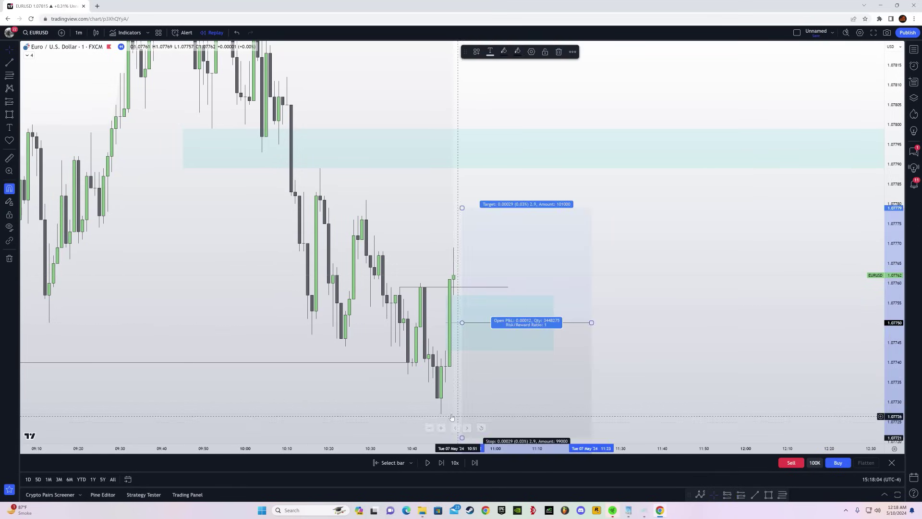
{"action": "left_click_drag", "start_coordinate": [462, 398], "coordinate": [462, 376]}
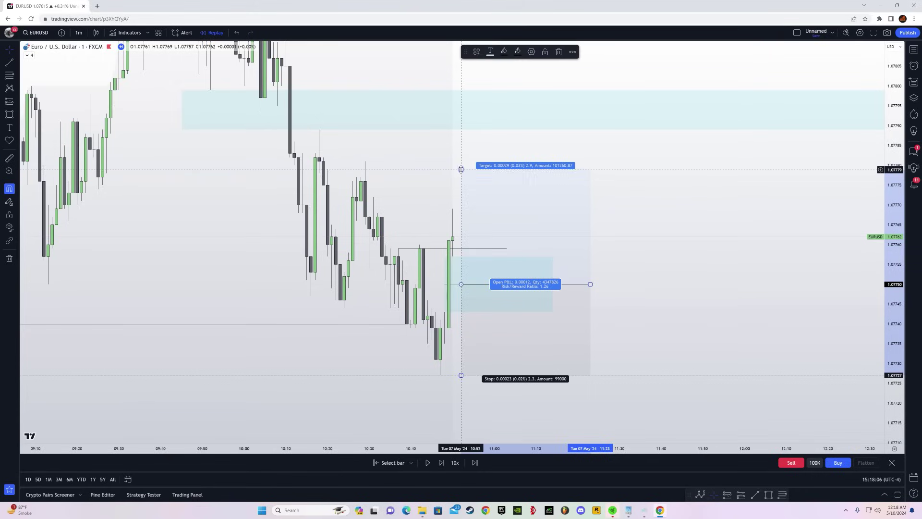
{"action": "left_click_drag", "start_coordinate": [462, 169], "coordinate": [470, 128]}
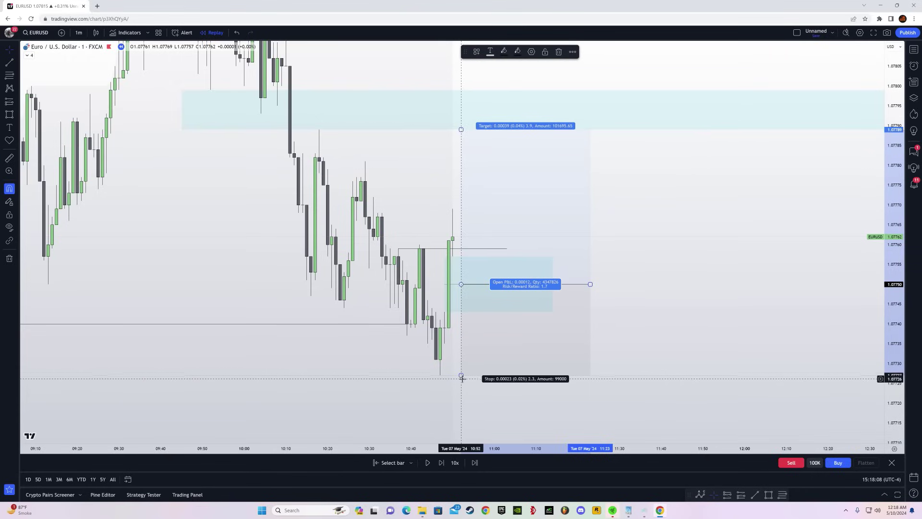
{"action": "left_click_drag", "start_coordinate": [462, 375], "coordinate": [463, 359]}
{"action": "left_click_drag", "start_coordinate": [610, 332], "coordinate": [602, 349]}
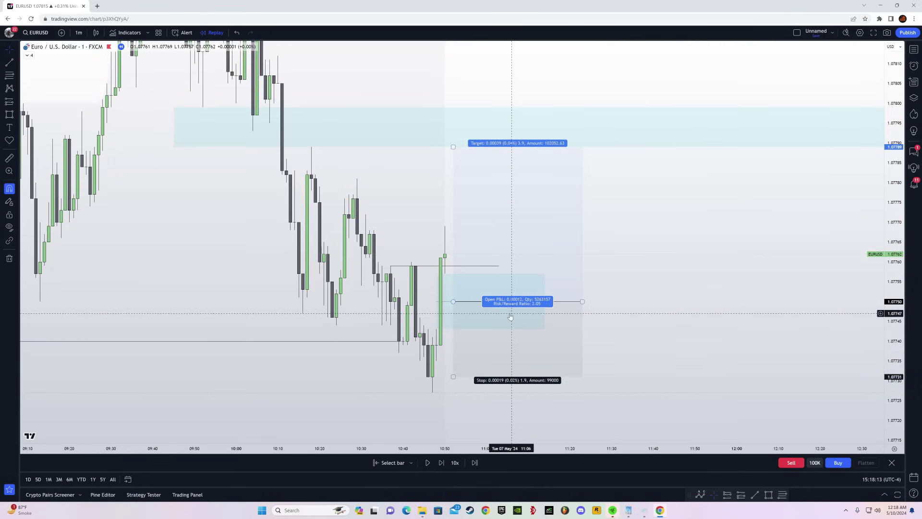
Advance the replay candle by candle past the long position's target to about 11:19.
{"action": "left_click", "coordinate": [441, 463]}
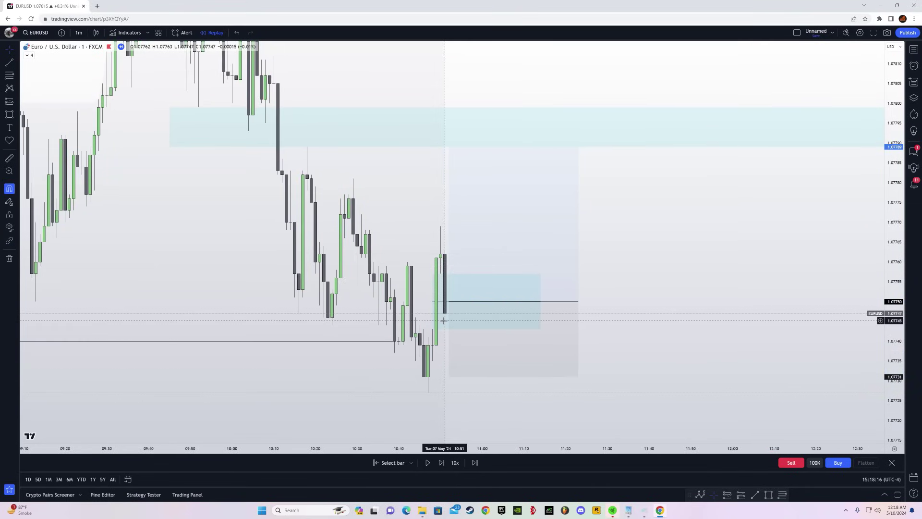
{"action": "left_click", "coordinate": [442, 463]}
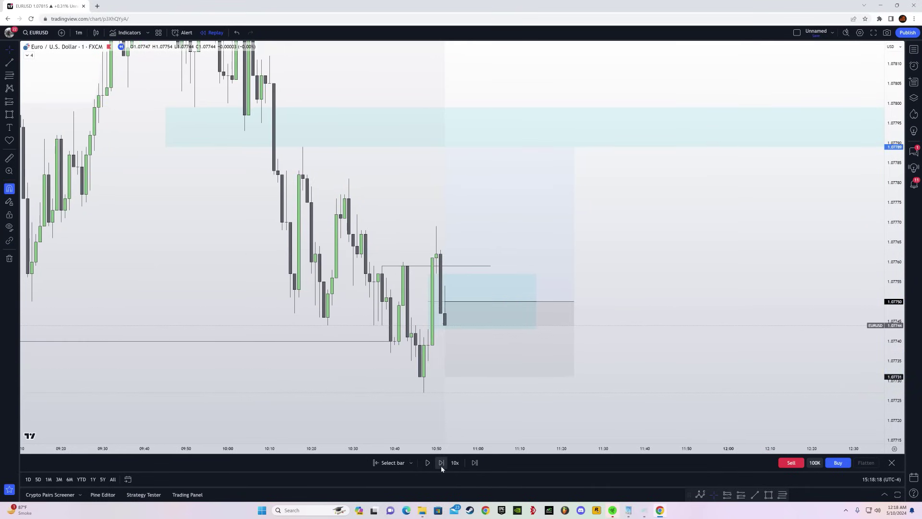
{"action": "left_click", "coordinate": [441, 463]}
{"action": "left_click", "coordinate": [441, 463]}
{"action": "left_click", "coordinate": [442, 463]}
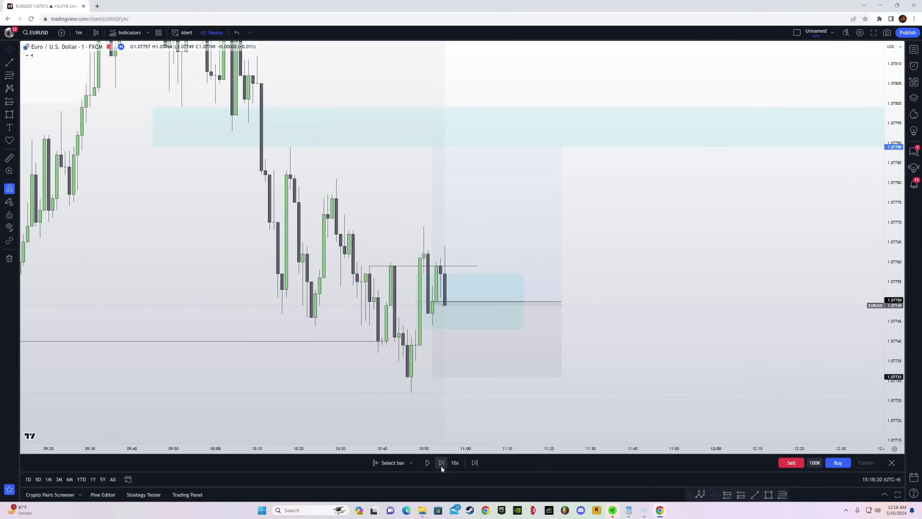
{"action": "left_click", "coordinate": [441, 463]}
{"action": "left_click", "coordinate": [441, 464]}
{"action": "left_click", "coordinate": [442, 463]}
{"action": "left_click", "coordinate": [442, 463]}
{"action": "left_click", "coordinate": [442, 463]}
{"action": "left_click", "coordinate": [441, 463]}
{"action": "left_click", "coordinate": [441, 463]}
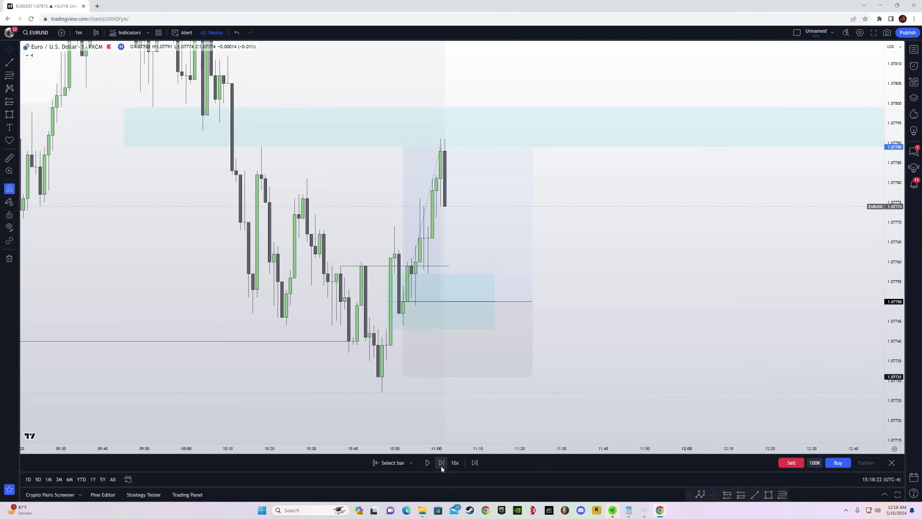
{"action": "left_click", "coordinate": [441, 463]}
{"action": "left_click", "coordinate": [441, 463]}
{"action": "left_click", "coordinate": [441, 463]}
{"action": "left_click", "coordinate": [441, 466]}
{"action": "left_click", "coordinate": [441, 466]}
{"action": "left_click", "coordinate": [442, 465]}
{"action": "left_click", "coordinate": [441, 466]}
{"action": "left_click", "coordinate": [441, 466]}
{"action": "left_click", "coordinate": [442, 465]}
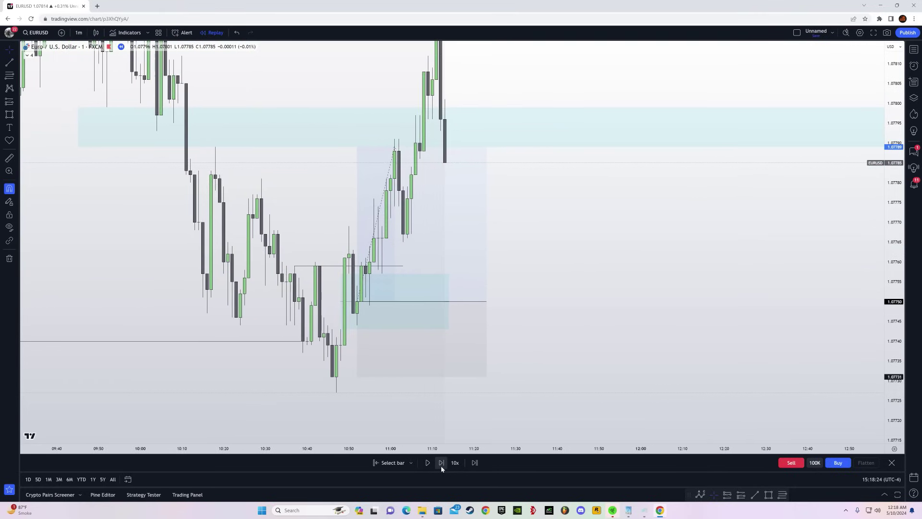
{"action": "left_click", "coordinate": [441, 466]}
{"action": "left_click", "coordinate": [441, 466]}
{"action": "left_click", "coordinate": [441, 466]}
{"action": "left_click", "coordinate": [442, 466]}
{"action": "left_click", "coordinate": [441, 466]}
Delete the long position from the EURUSD chart.
{"action": "left_click_drag", "start_coordinate": [621, 308], "coordinate": [863, 362]}
{"action": "left_click_drag", "start_coordinate": [803, 328], "coordinate": [707, 294]}
{"action": "mouse_move", "coordinate": [712, 326]}
{"action": "left_mouse_down"}
{"action": "mouse_move", "coordinate": [829, 329]}
{"action": "mouse_move", "coordinate": [710, 329]}
{"action": "left_mouse_up"}
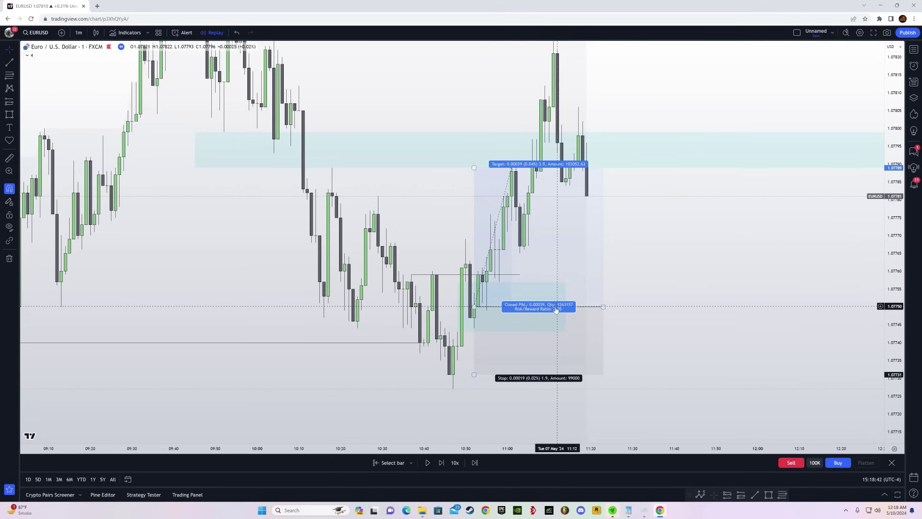
{"action": "left_click", "coordinate": [474, 374]}
{"action": "mouse_move", "coordinate": [474, 374]}
{"action": "left_mouse_down"}
{"action": "mouse_move", "coordinate": [462, 376]}
{"action": "mouse_move", "coordinate": [474, 375]}
{"action": "left_mouse_up"}
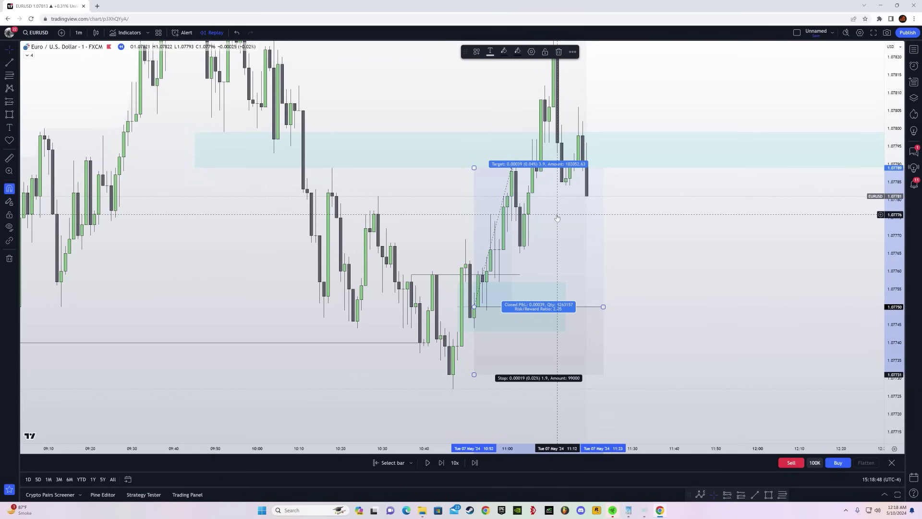
{"action": "key", "text": "Delete"}
{"action": "left_click_drag", "start_coordinate": [448, 210], "coordinate": [522, 248]}
{"action": "left_click_drag", "start_coordinate": [891, 284], "coordinate": [892, 364]}
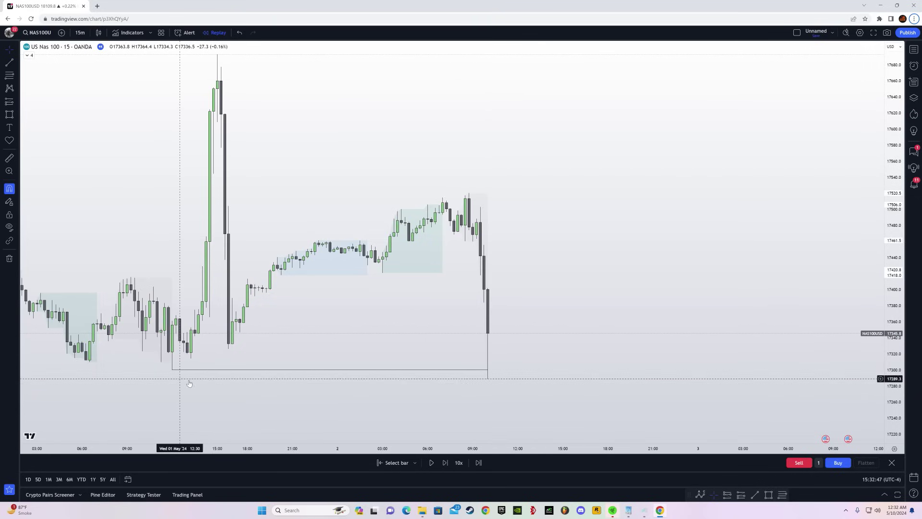
Draw a Fib retracement on the 15-minute NAS100 chart from the 17520.5 high at 08:45 to the 17288.8 low at 10:00.
{"action": "left_click_drag", "start_coordinate": [610, 331], "coordinate": [554, 330]}
{"action": "left_click", "coordinate": [9, 75]}
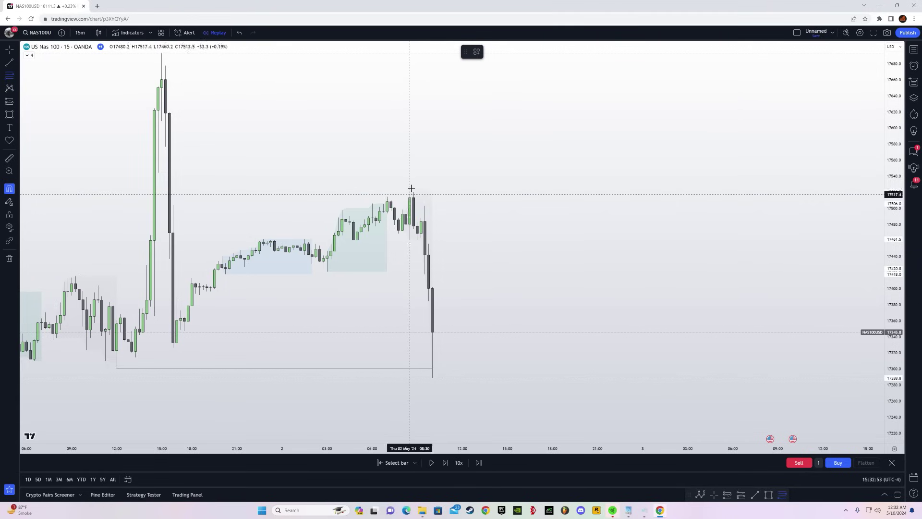
{"action": "left_click", "coordinate": [413, 192]}
{"action": "left_click", "coordinate": [432, 381]}
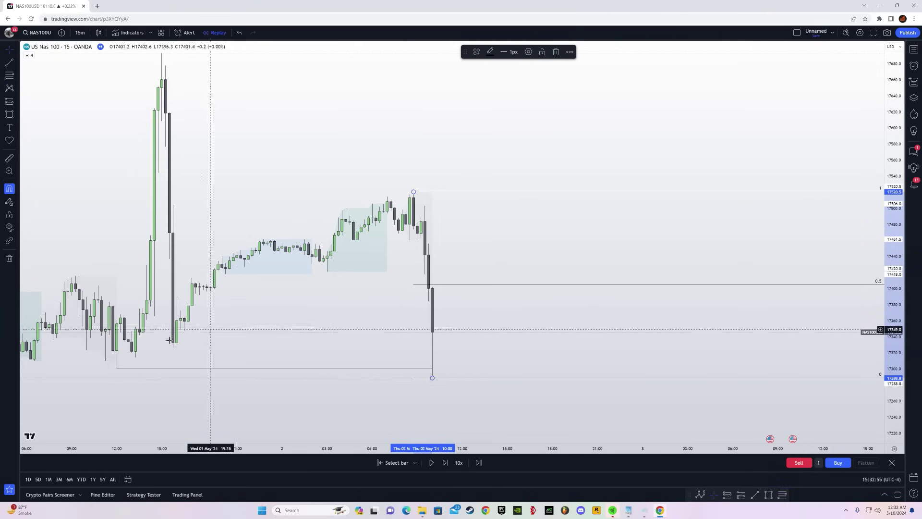
Mark the gap above the 0.5 level with horizontal lines at about 17456 and 17463, both ending near 14:00.
{"action": "left_click", "coordinate": [10, 62]}
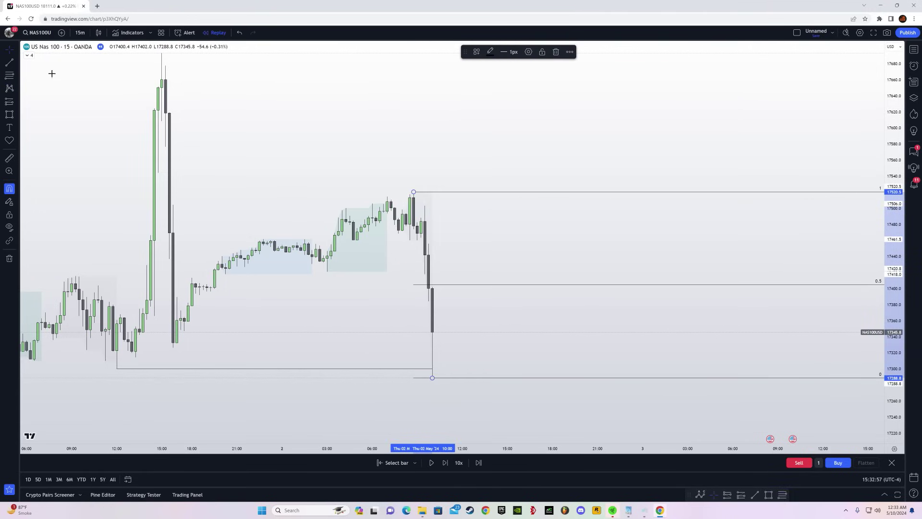
{"action": "left_click", "coordinate": [428, 244]}
{"action": "left_click", "coordinate": [492, 244]}
{"action": "left_click", "coordinate": [369, 178]}
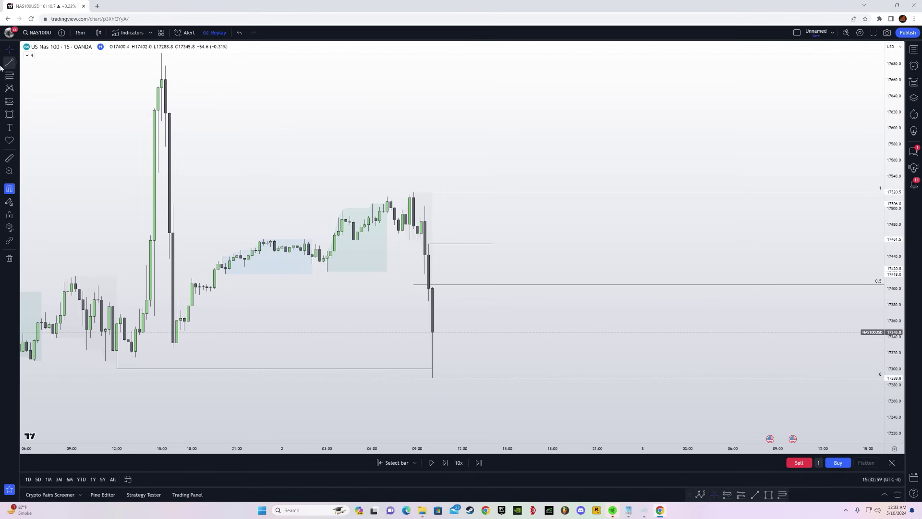
{"action": "key", "text": "alt+t"}
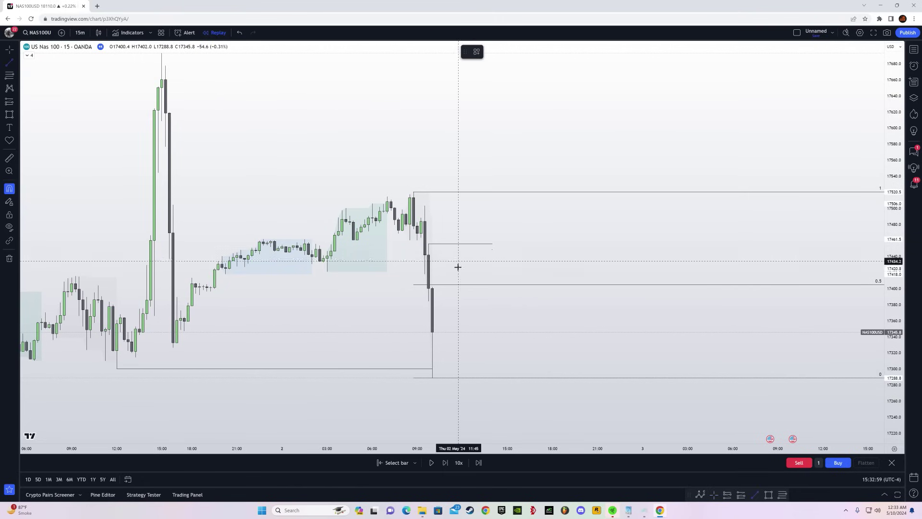
{"action": "left_click", "coordinate": [421, 237]}
{"action": "left_click", "coordinate": [493, 238]}
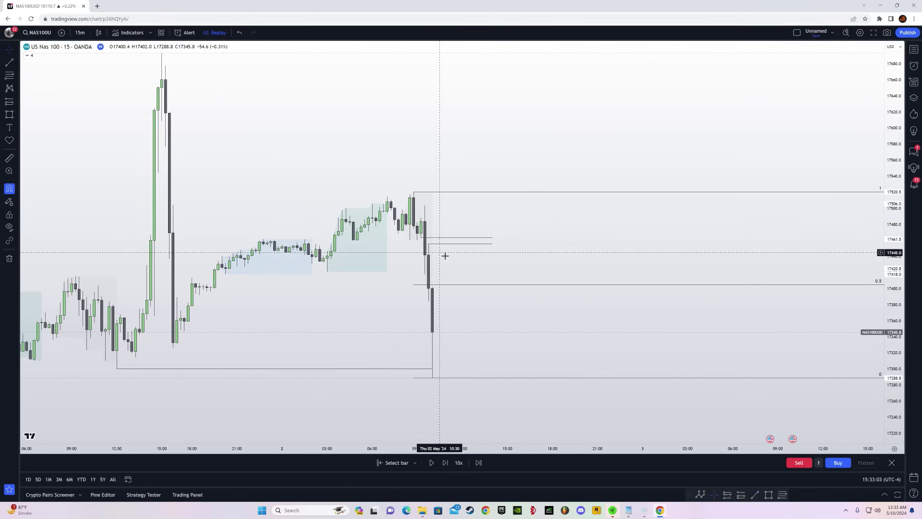
Switch the NAS100 chart to 1 minute and adjust the swept-low line at 17300.3 to end at the 10:09 candle.
{"action": "left_click", "coordinate": [80, 32]}
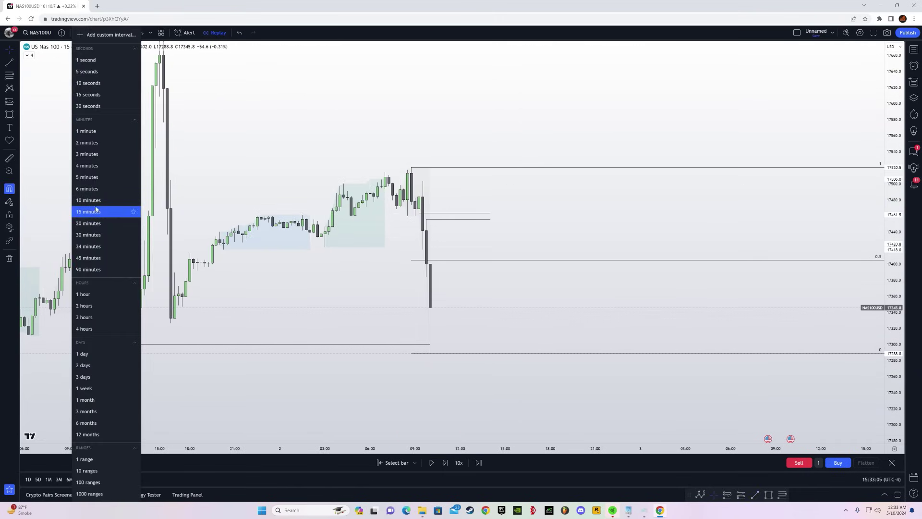
{"action": "left_click", "coordinate": [93, 133]}
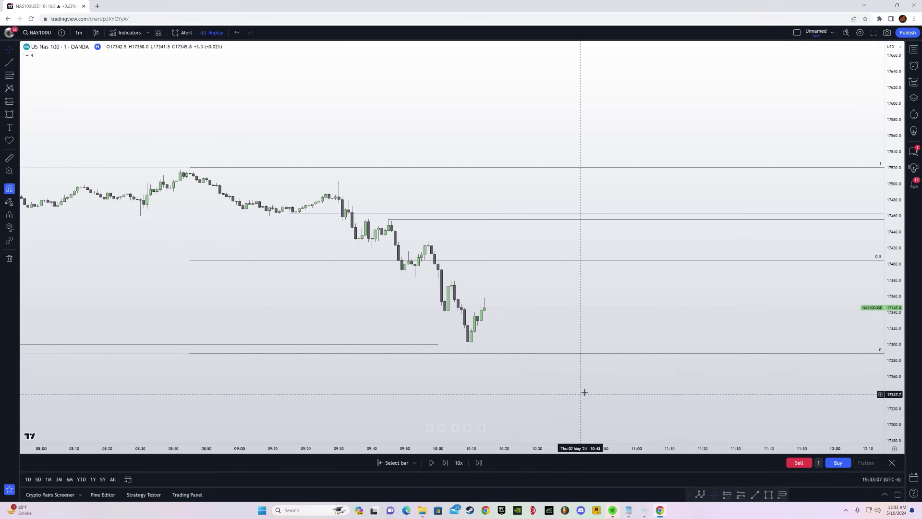
{"action": "left_click", "coordinate": [409, 360]}
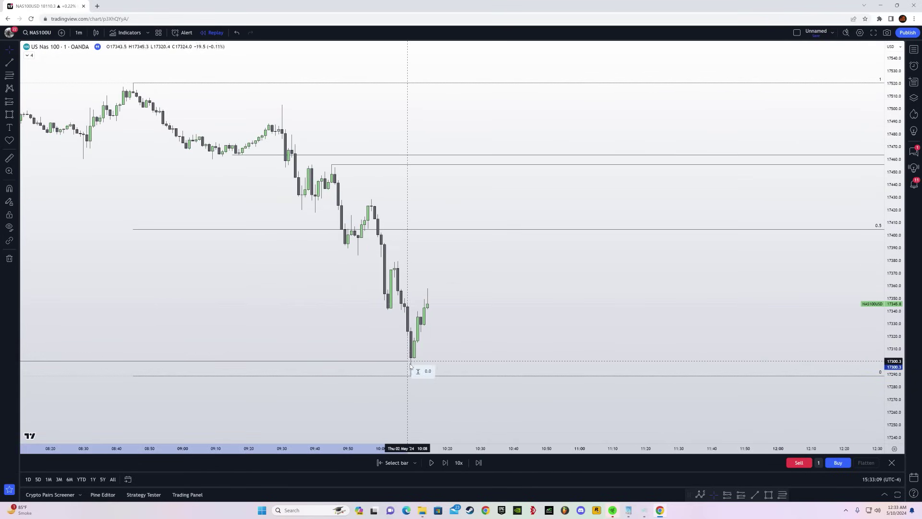
{"action": "left_click", "coordinate": [480, 343]}
Draw a short horizontal line at about 17340 from the 10:11 candle's high to the 10:13 candle.
{"action": "left_click", "coordinate": [9, 62]}
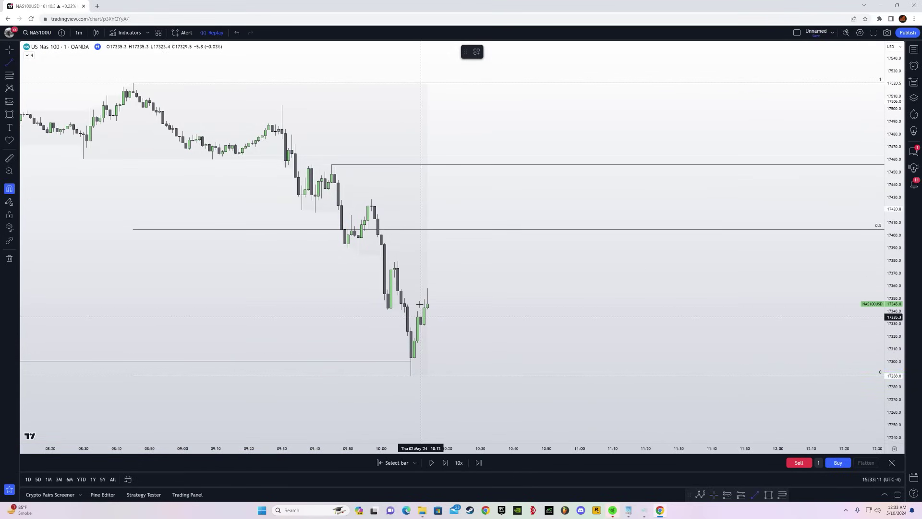
{"action": "left_click", "coordinate": [417, 306]}
{"action": "left_click", "coordinate": [425, 310]}
Advance the replay candle by candle to 10:21 to follow the pullback after the break of the 10:11 high.
{"action": "left_click_drag", "start_coordinate": [502, 318], "coordinate": [480, 303]}
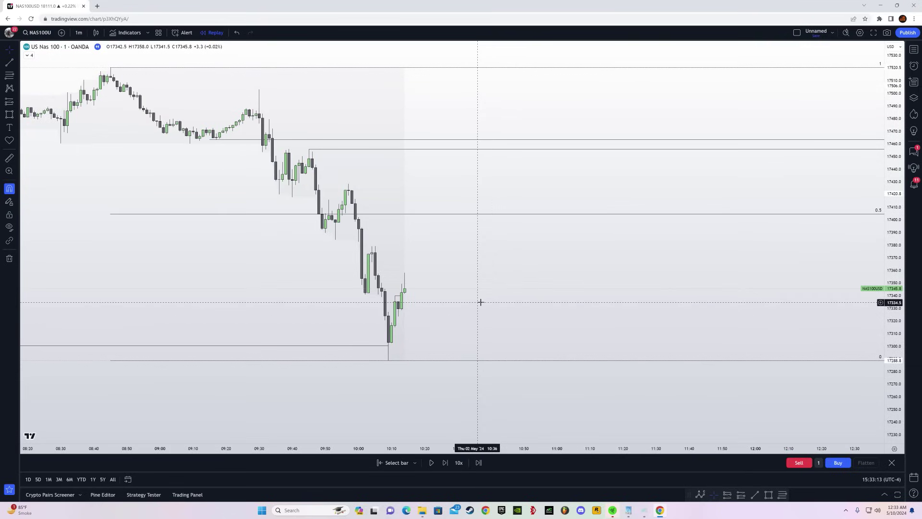
{"action": "left_click_drag", "start_coordinate": [892, 391], "coordinate": [892, 308]}
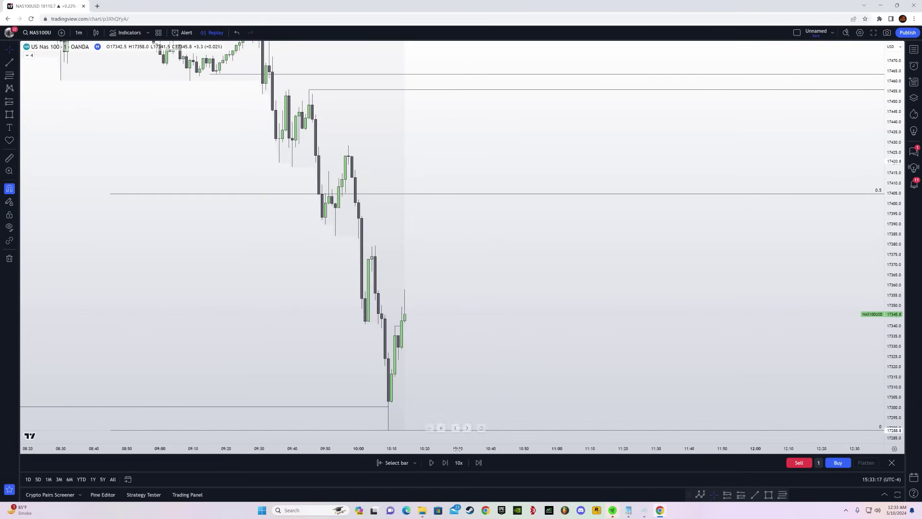
{"action": "left_click", "coordinate": [445, 463]}
{"action": "left_click", "coordinate": [445, 463]}
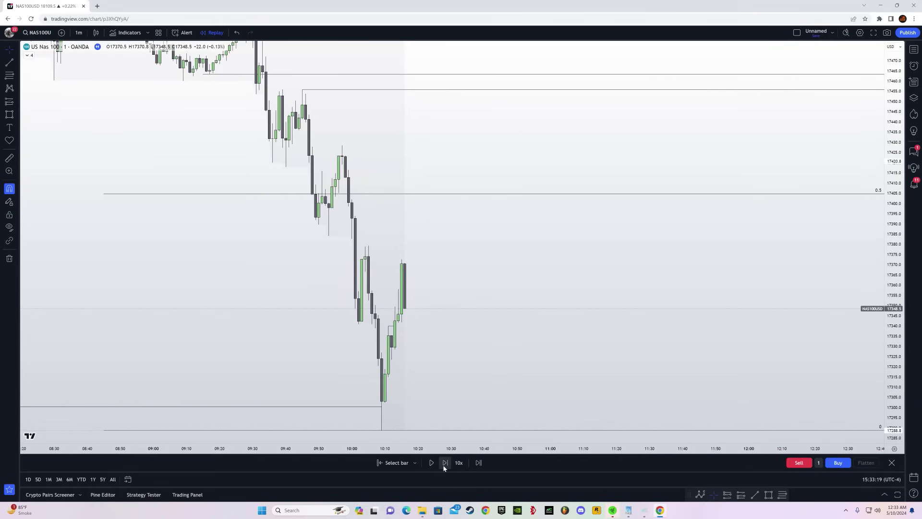
{"action": "left_click", "coordinate": [445, 463]}
{"action": "left_click", "coordinate": [445, 463]}
{"action": "left_click", "coordinate": [445, 463]}
{"action": "left_click", "coordinate": [445, 463]}
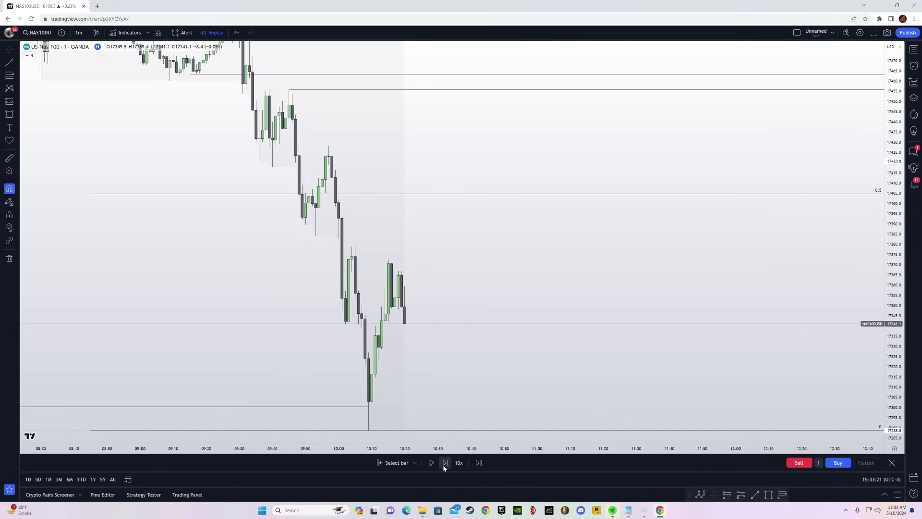
{"action": "left_click", "coordinate": [445, 463]}
{"action": "left_click", "coordinate": [9, 114]}
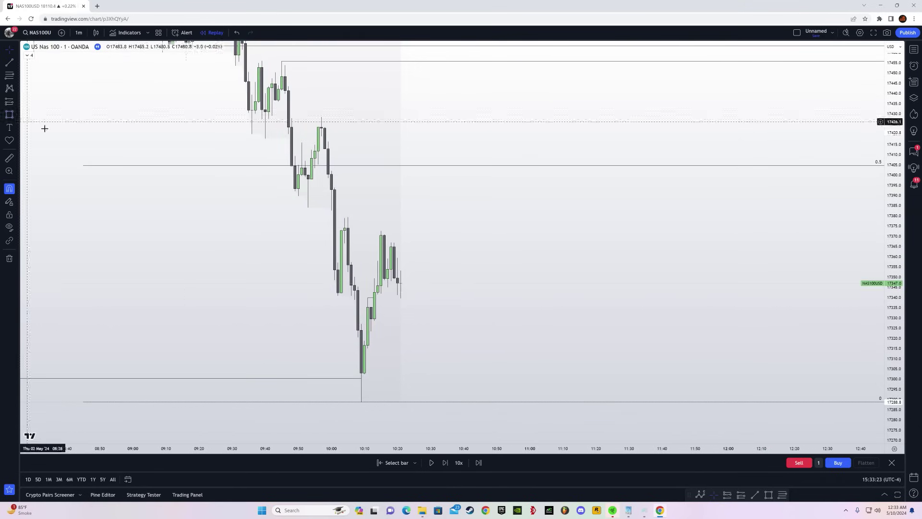
{"action": "left_click_drag", "start_coordinate": [371, 306], "coordinate": [427, 294]}
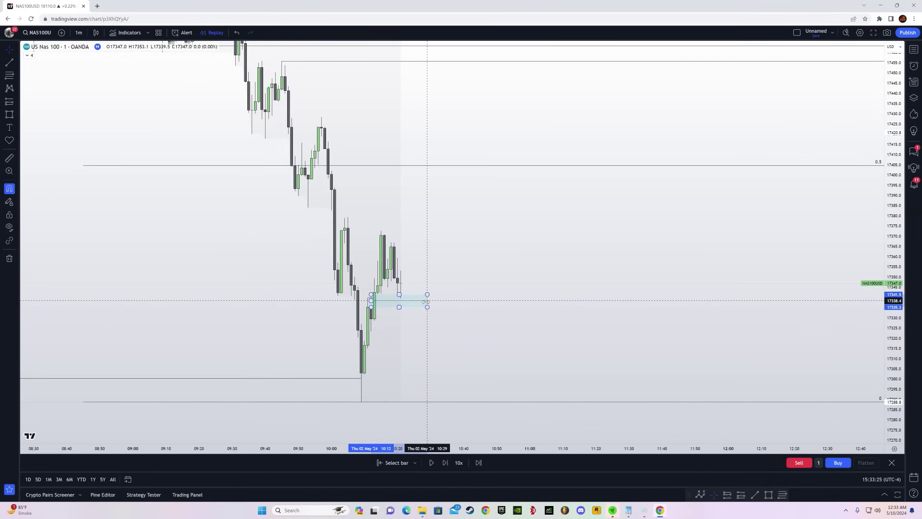
{"action": "left_click", "coordinate": [370, 299]}
{"action": "key", "text": "Delete"}
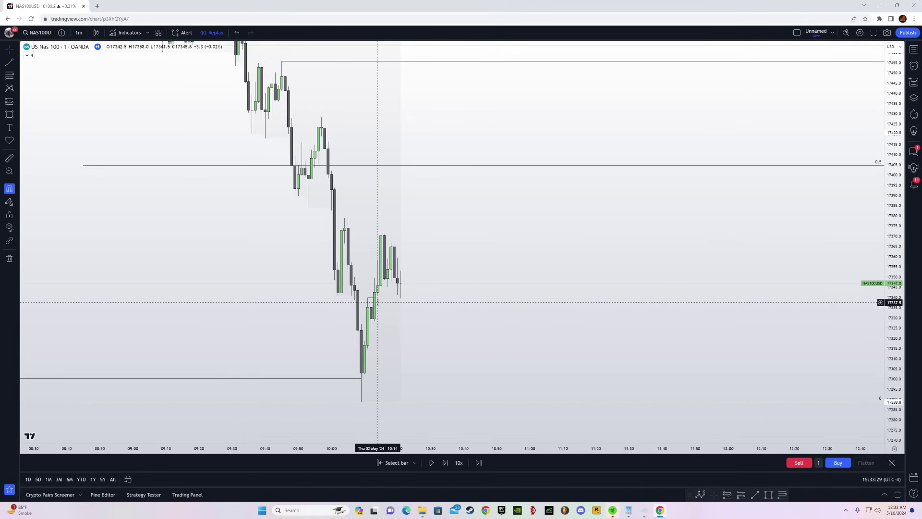
Box the gap from about 17335 to 17341.5 between 10:12 and 10:35, and place a long position at 10:15 with entry 17341.5.
{"action": "left_click", "coordinate": [10, 115]}
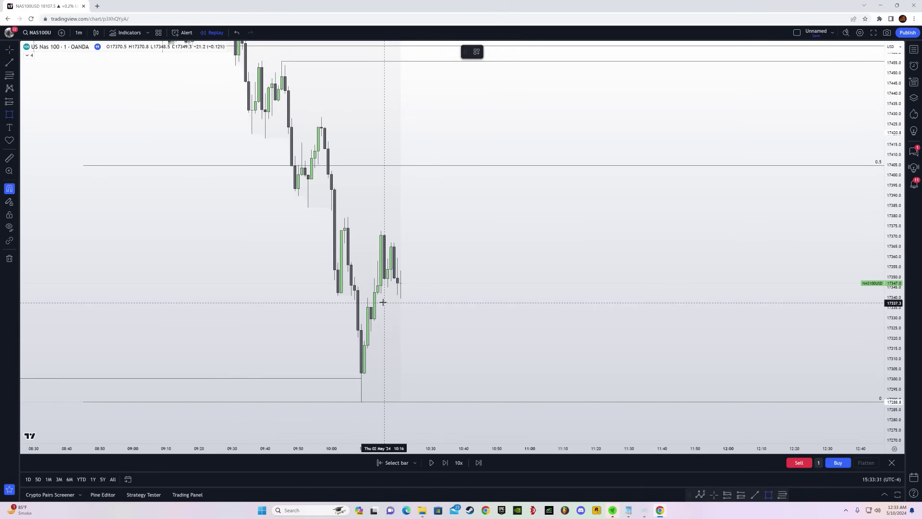
{"action": "left_click", "coordinate": [447, 306]}
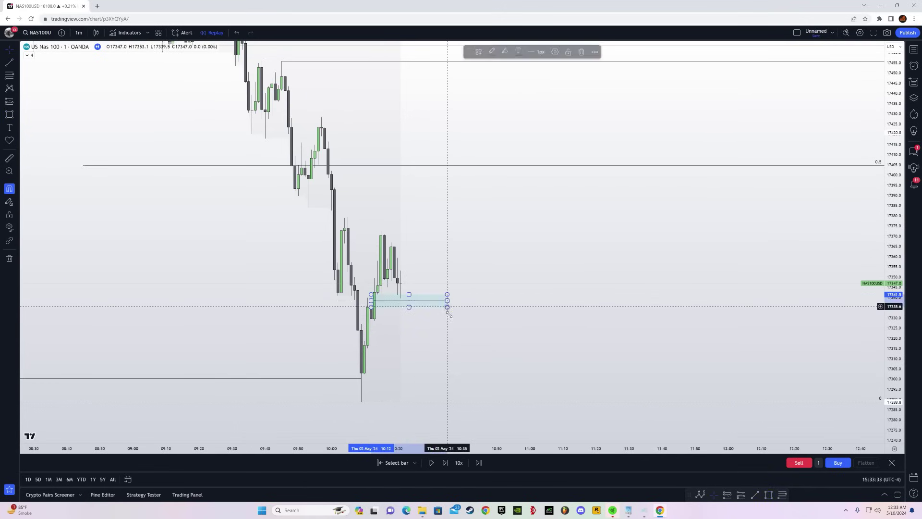
{"action": "left_click", "coordinate": [18, 102]}
{"action": "left_click", "coordinate": [379, 294]}
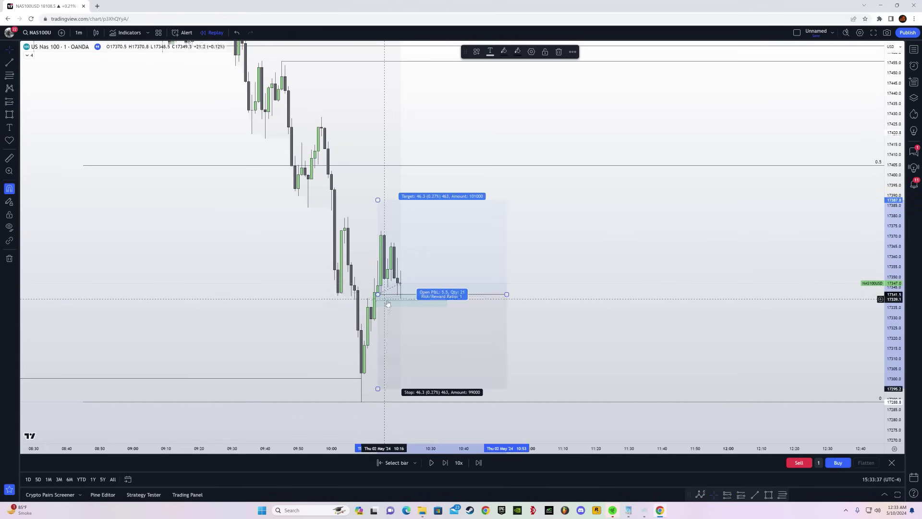
{"action": "key", "text": "Right"}
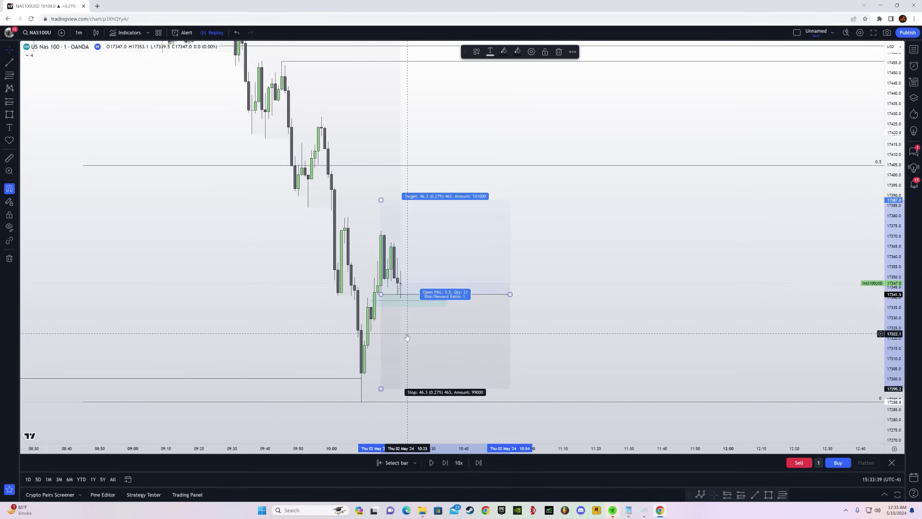
{"action": "left_click", "coordinate": [278, 305]}
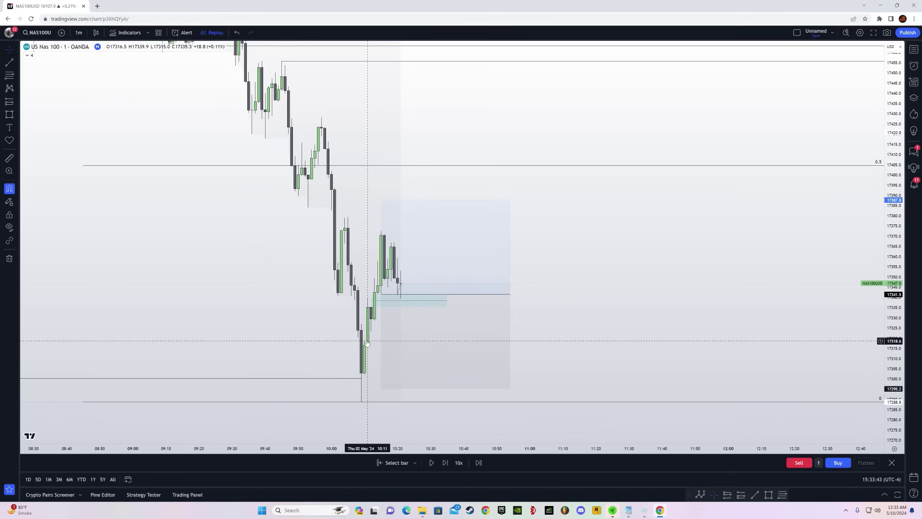
Return the chart to 15 minutes and delete the Fib retracement.
{"action": "left_click_drag", "start_coordinate": [600, 226], "coordinate": [727, 315]}
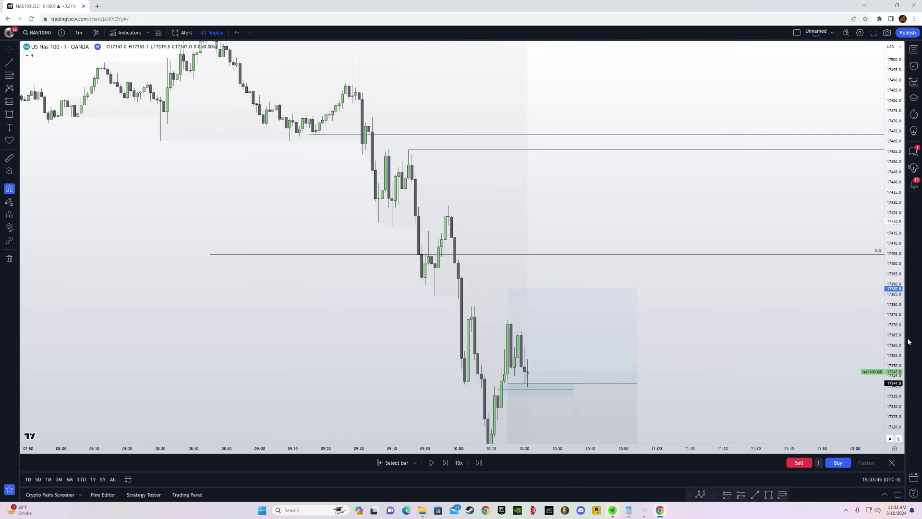
{"action": "left_click_drag", "start_coordinate": [894, 307], "coordinate": [887, 385]}
{"action": "left_click", "coordinate": [79, 33]}
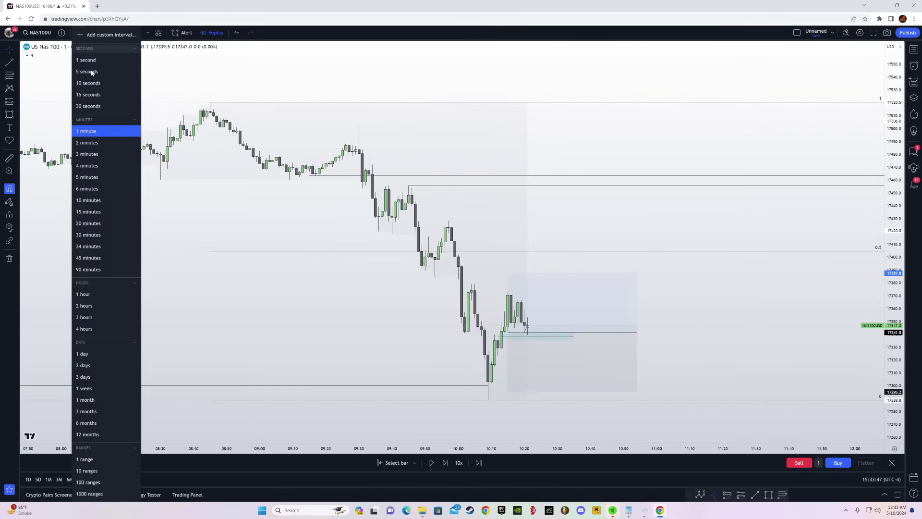
{"action": "left_click", "coordinate": [99, 213]}
{"action": "left_click_drag", "start_coordinate": [720, 278], "coordinate": [593, 282]}
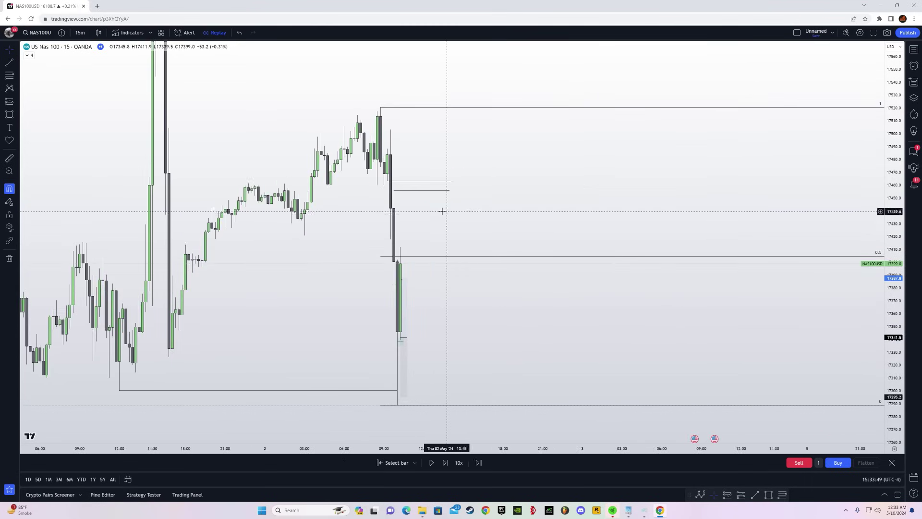
{"action": "middle_click", "coordinate": [427, 256]}
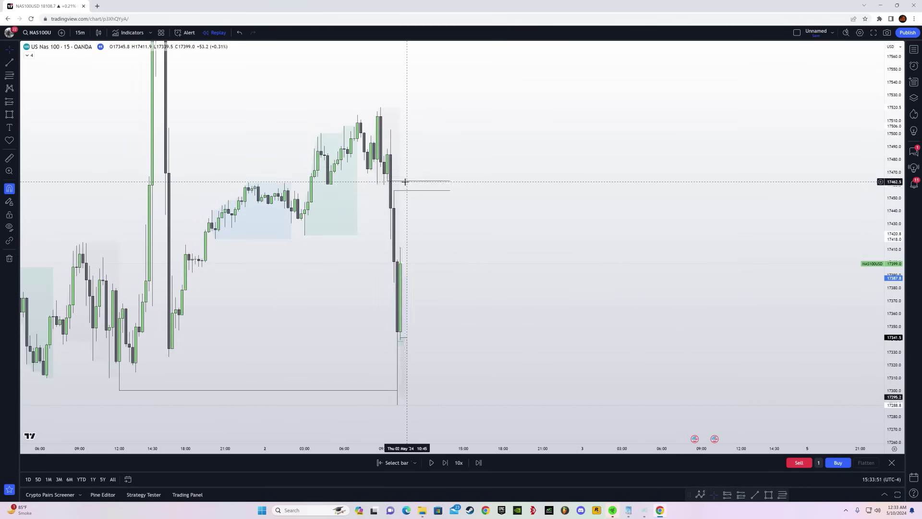
On the 1-minute chart, set the long position's stop to 17287.1 and its target to 17450.5, just below the lower gap line.
{"action": "left_click", "coordinate": [80, 32]}
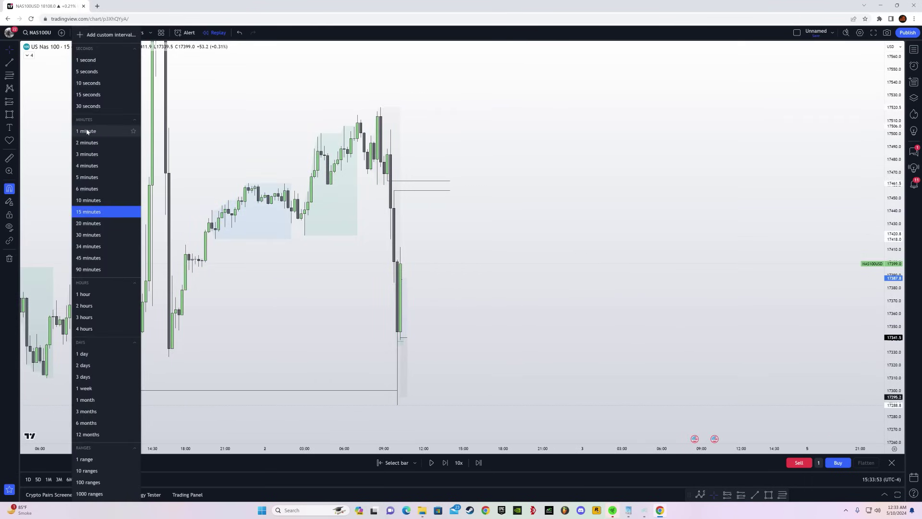
{"action": "left_click", "coordinate": [111, 131]}
{"action": "left_click_drag", "start_coordinate": [412, 265], "coordinate": [401, 179]}
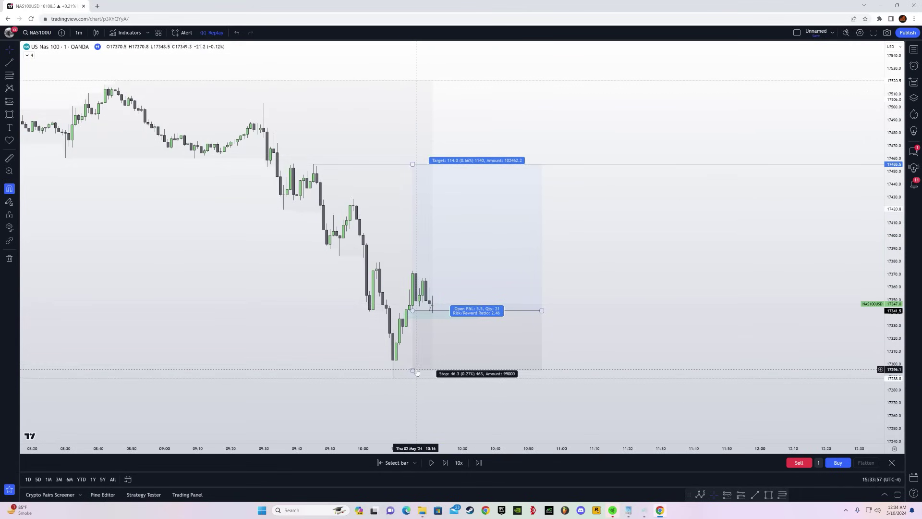
{"action": "left_click_drag", "start_coordinate": [413, 369], "coordinate": [413, 380]}
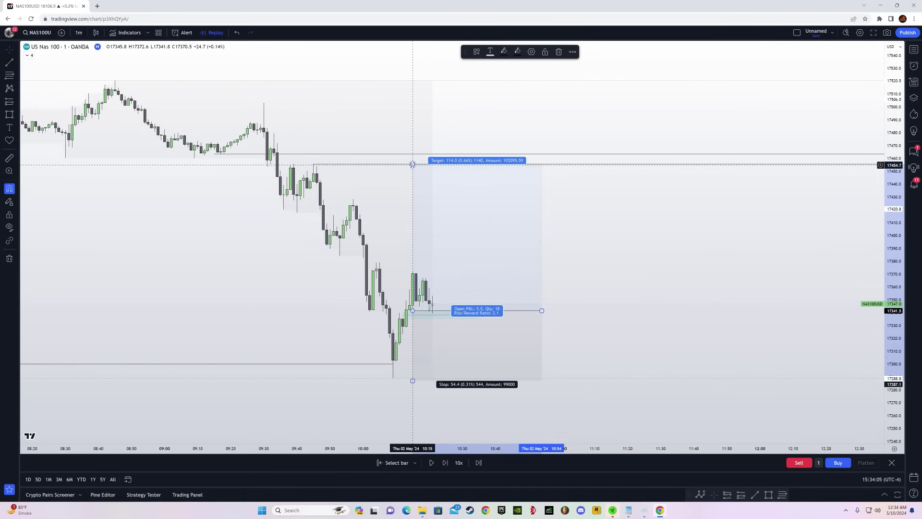
{"action": "left_click_drag", "start_coordinate": [412, 165], "coordinate": [413, 171]}
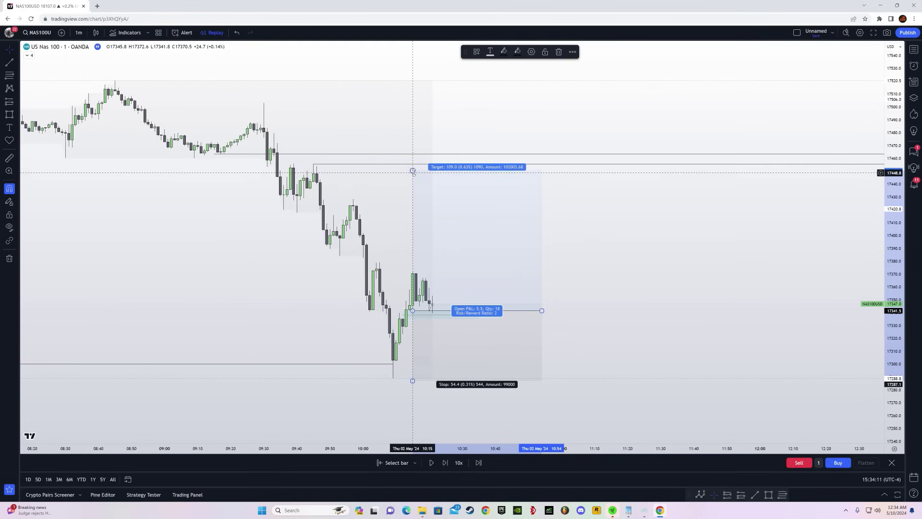
Play the replay past the long position's target and pause it at about 11:15.
{"action": "left_click_drag", "start_coordinate": [634, 306], "coordinate": [660, 270]}
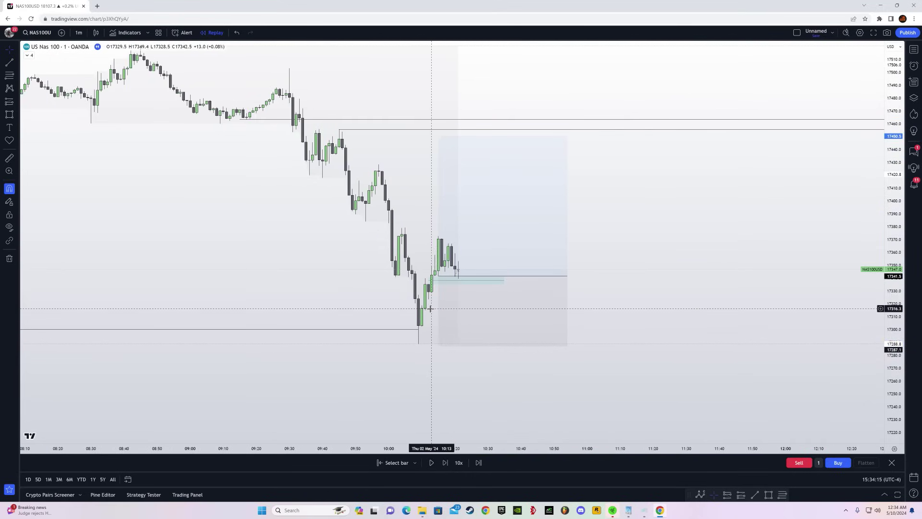
{"action": "left_click_drag", "start_coordinate": [697, 337], "coordinate": [668, 337]}
{"action": "left_click_drag", "start_coordinate": [894, 337], "coordinate": [894, 300]}
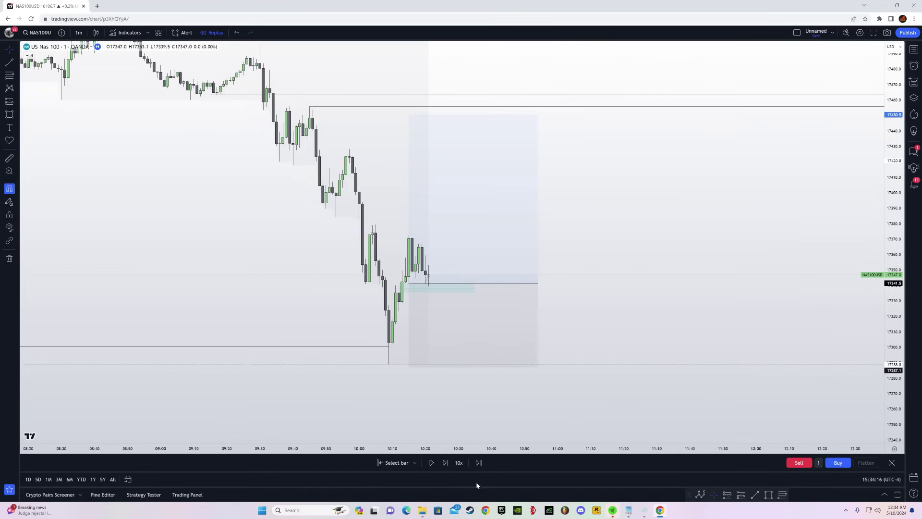
{"action": "left_click", "coordinate": [430, 463]}
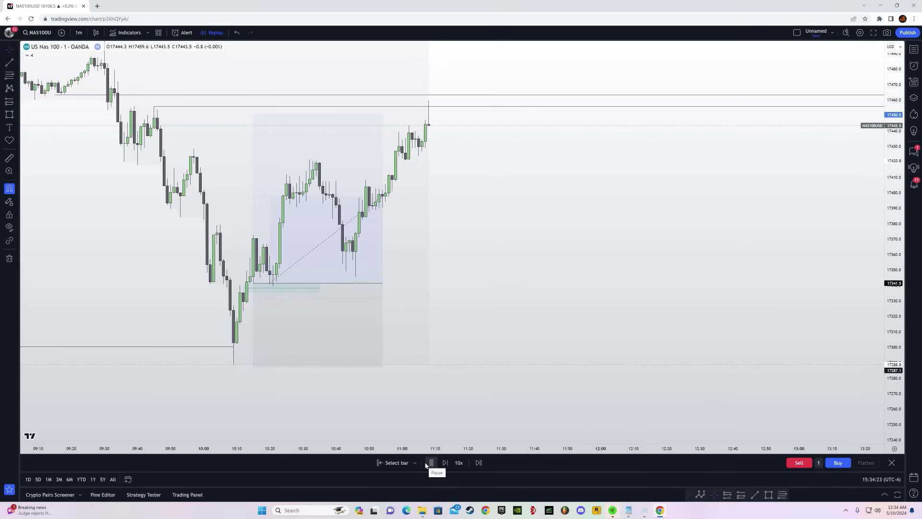
{"action": "left_click", "coordinate": [427, 463]}
Extend the long position to 11:21 and set its target to 17456 at the lower gap line.
{"action": "left_click_drag", "start_coordinate": [384, 281], "coordinate": [539, 331]}
{"action": "left_click_drag", "start_coordinate": [320, 163], "coordinate": [320, 154]}
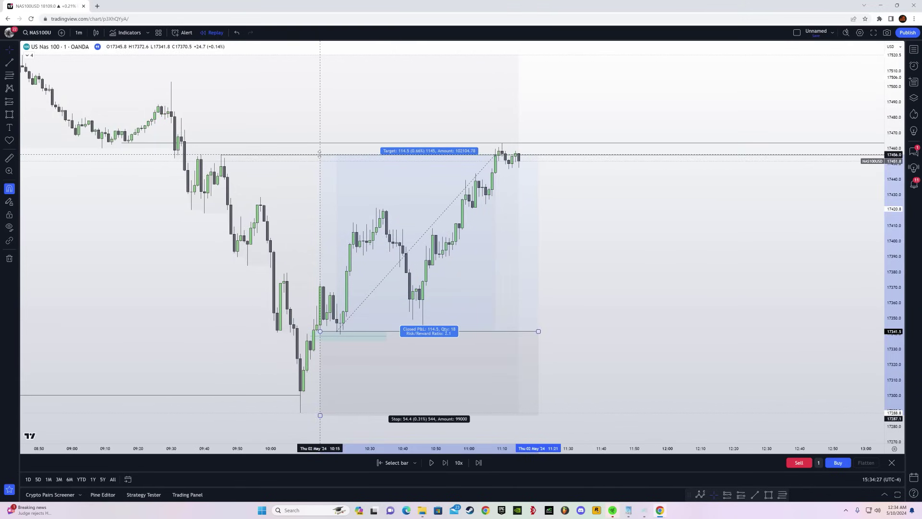
Redraw the short horizontal line from the 10:11 candle's high at 17339.9 to the 10:13 candle.
{"action": "left_click_drag", "start_coordinate": [218, 292], "coordinate": [287, 247]}
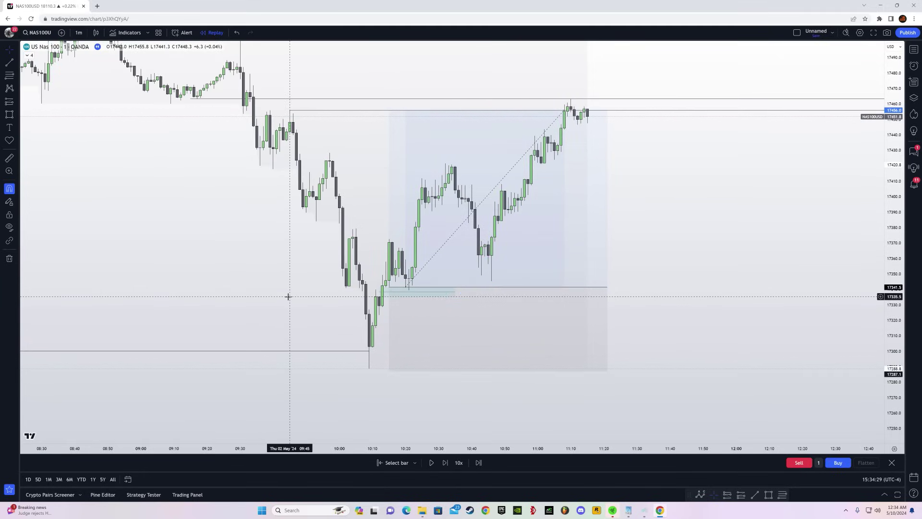
{"action": "key", "text": "alt+t"}
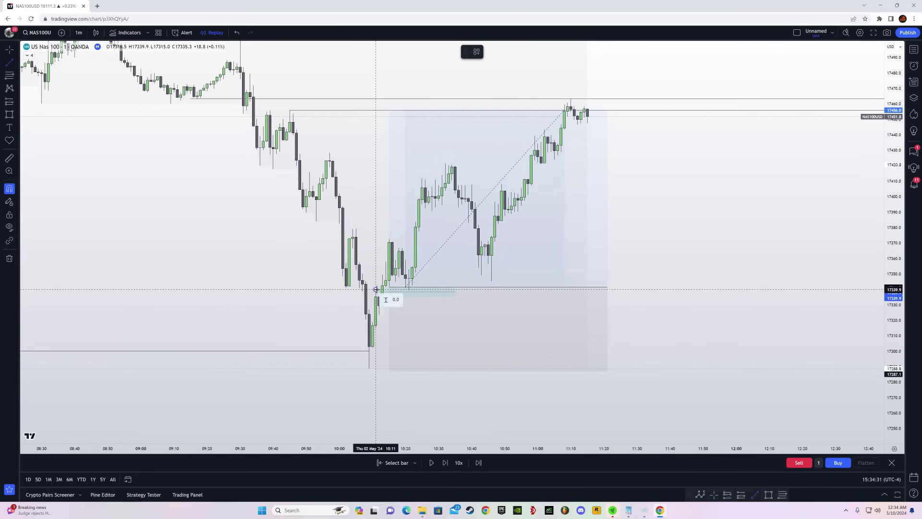
{"action": "left_click", "coordinate": [382, 289]}
{"action": "key", "text": "Escape"}
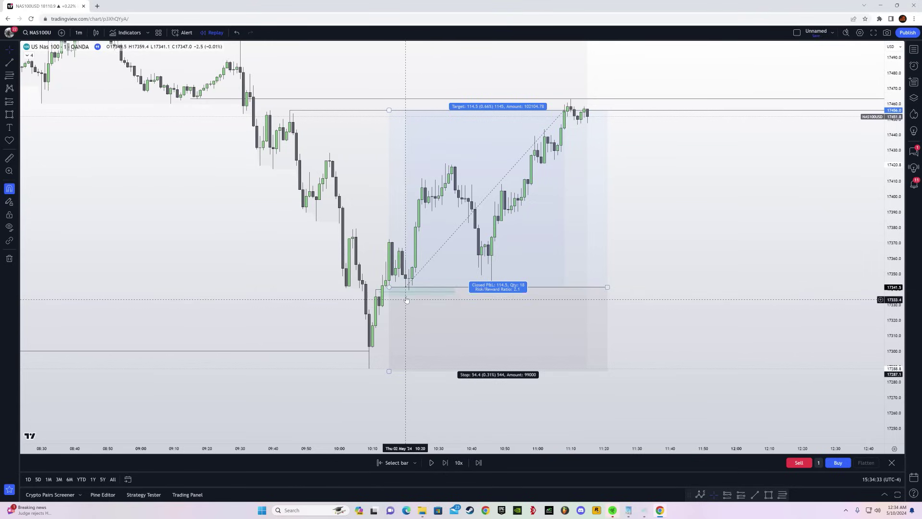
{"action": "key", "text": "Delete"}
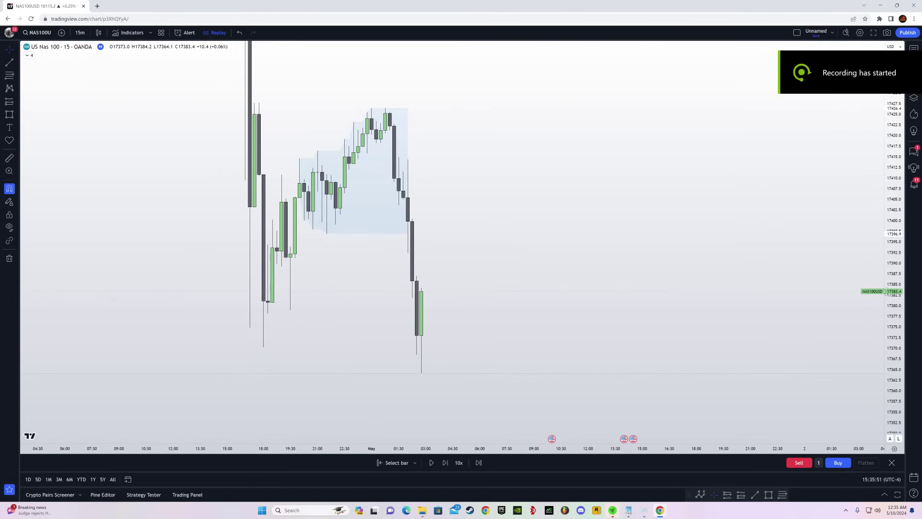
On the 15-minute NAS100 chart, draw a horizontal line at about 17370 from the 30 April 18:00 low to the 1 May 02:45 candle.
{"action": "left_click", "coordinate": [8, 63]}
{"action": "left_click", "coordinate": [263, 335]}
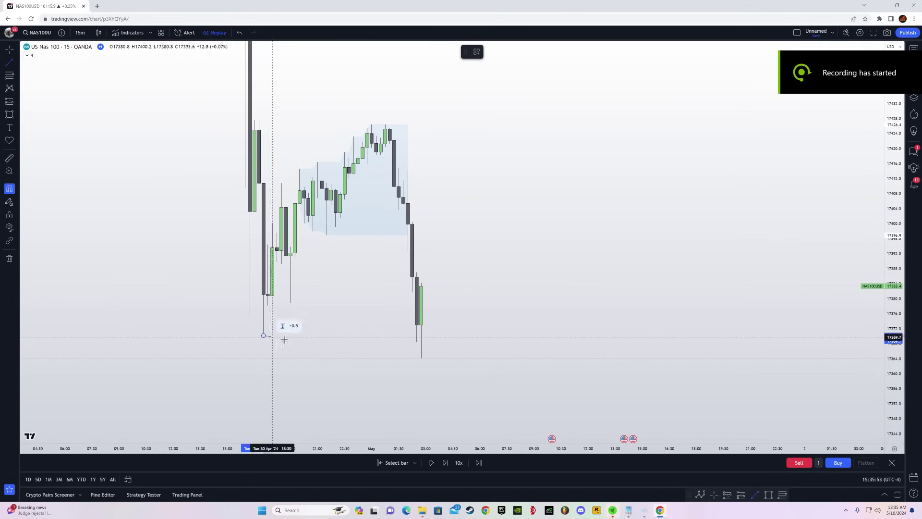
{"action": "left_click", "coordinate": [421, 343]}
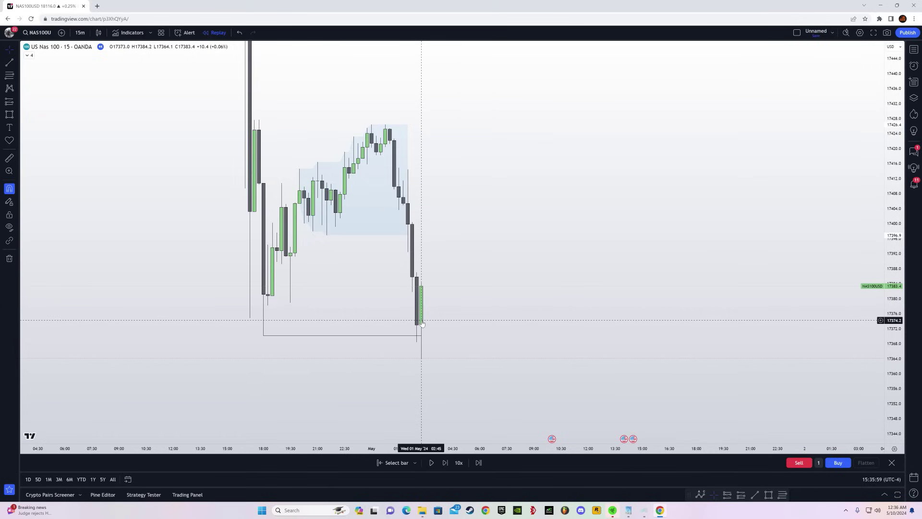
{"action": "left_click_drag", "start_coordinate": [490, 304], "coordinate": [482, 305]}
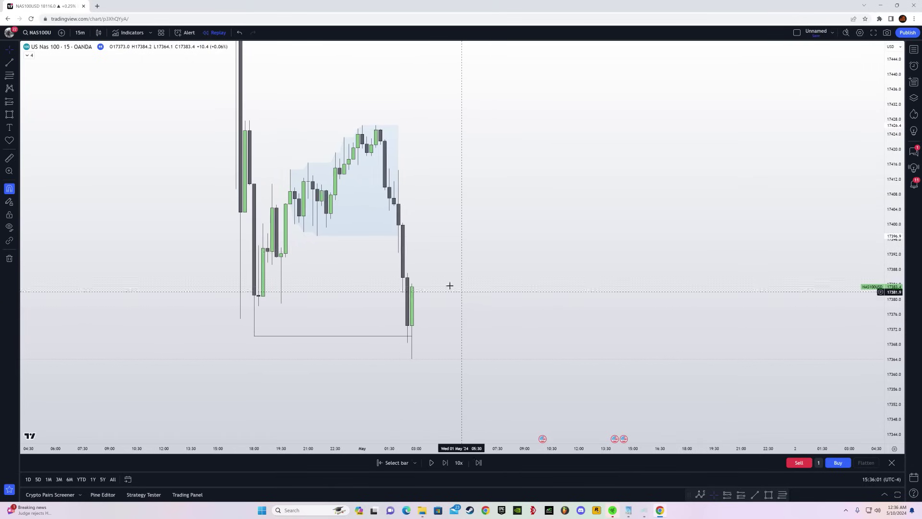
{"action": "left_click", "coordinate": [8, 76]}
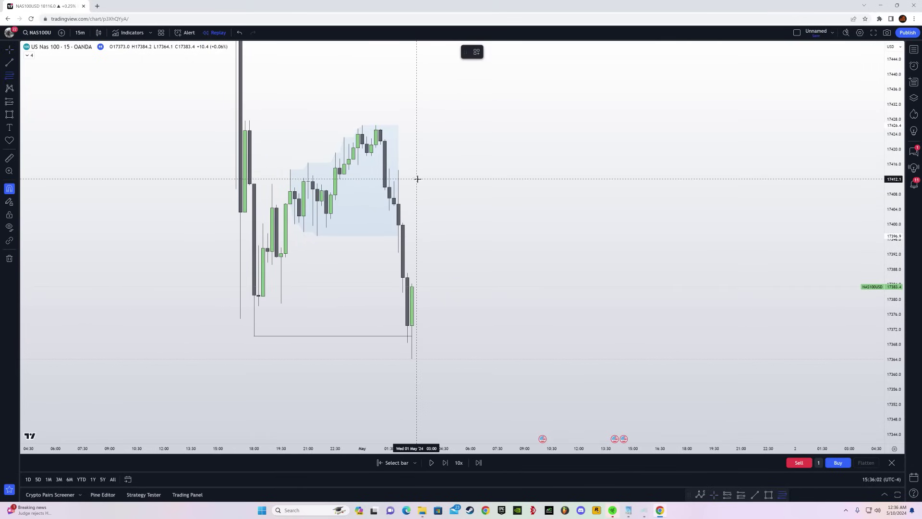
{"action": "left_click", "coordinate": [377, 118]}
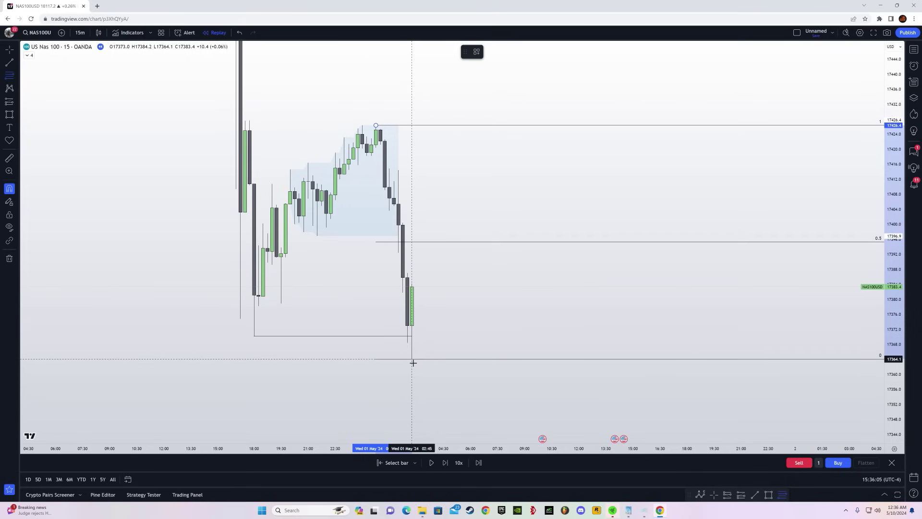
{"action": "key", "text": "Escape"}
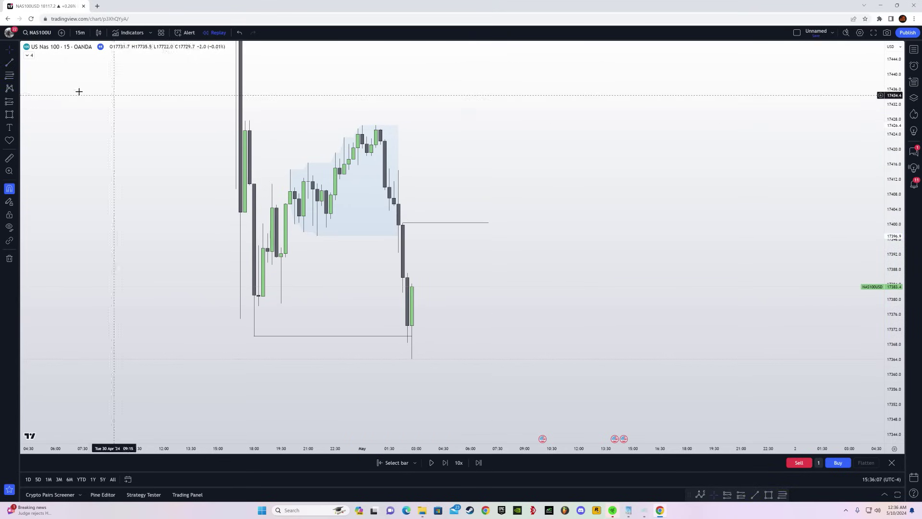
Draw a horizontal line at 17404.9 from the 1 May 01:45 candle to 07:15 to mark the upper edge of the gap.
{"action": "left_click", "coordinate": [9, 63]}
{"action": "left_click", "coordinate": [395, 206]}
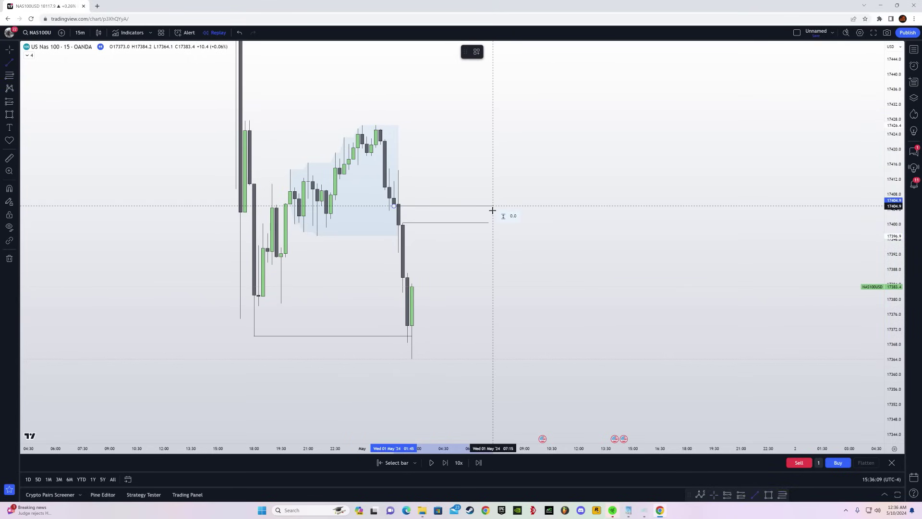
{"action": "left_click", "coordinate": [492, 210]}
Switch the chart to the 1-minute interval and shorten the horizontal line at 17370.2 so it ends at the 02:32 candle.
{"action": "left_click", "coordinate": [79, 32]}
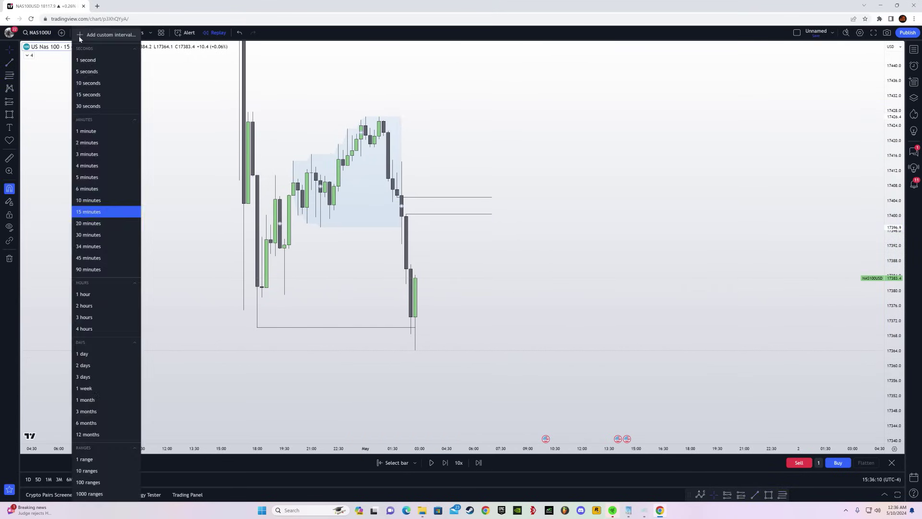
{"action": "left_click", "coordinate": [94, 134]}
{"action": "left_click_drag", "start_coordinate": [600, 409], "coordinate": [541, 369]}
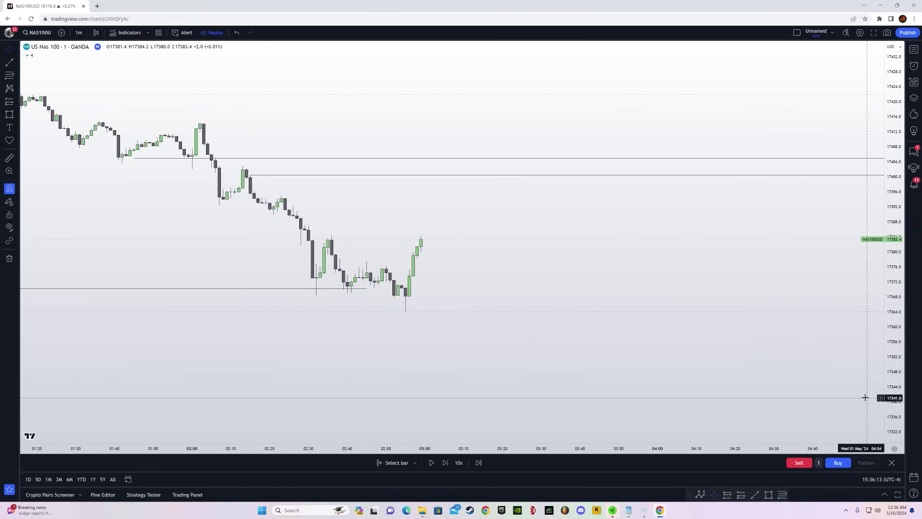
{"action": "left_click_drag", "start_coordinate": [889, 390], "coordinate": [874, 261]}
{"action": "left_click_drag", "start_coordinate": [365, 331], "coordinate": [316, 330]}
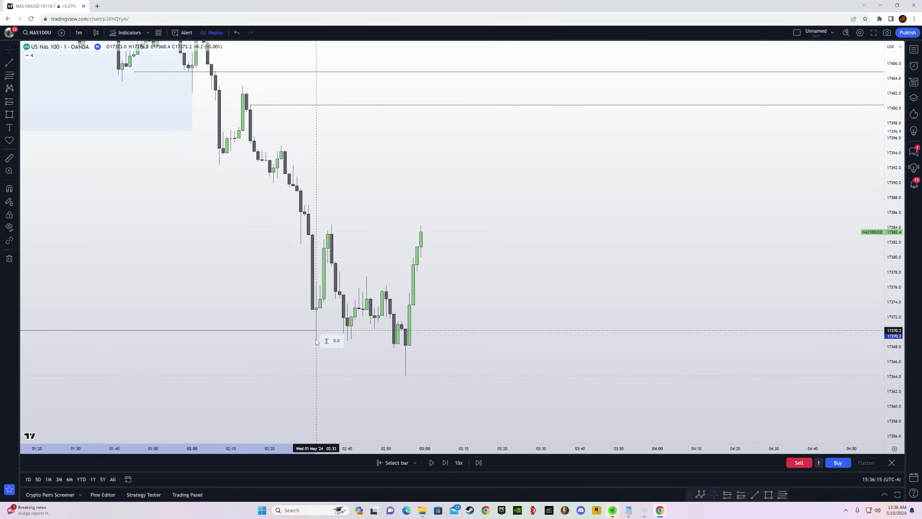
{"action": "left_click", "coordinate": [565, 326]}
Draw a short horizontal line at 17376.2 from the 02:50 candle's high to the 02:57 candle, and advance the replay one bar to 03:00.
{"action": "left_click", "coordinate": [9, 62]}
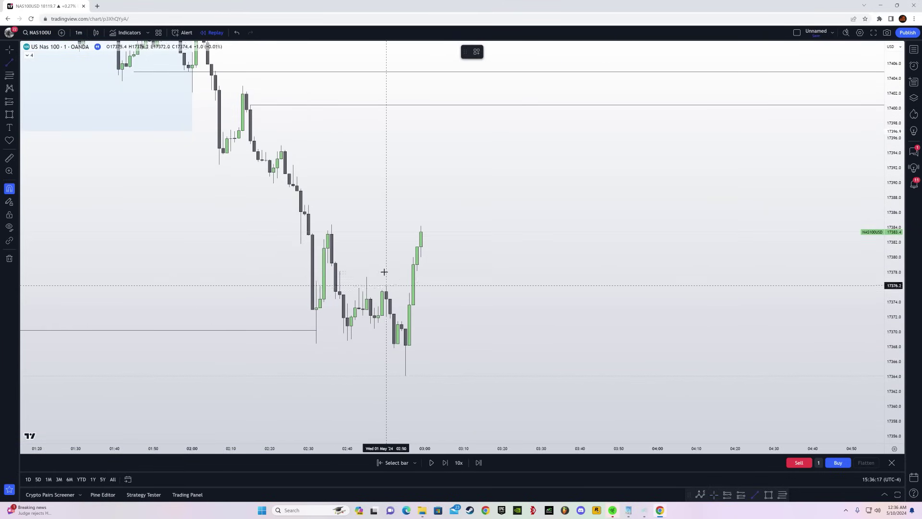
{"action": "left_click", "coordinate": [413, 285]}
{"action": "left_click_drag", "start_coordinate": [544, 319], "coordinate": [526, 315]}
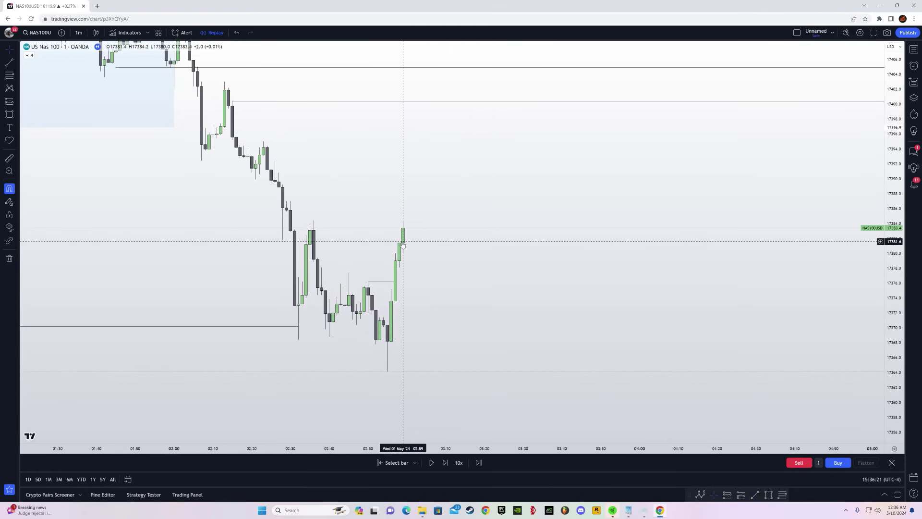
{"action": "left_click", "coordinate": [446, 464]}
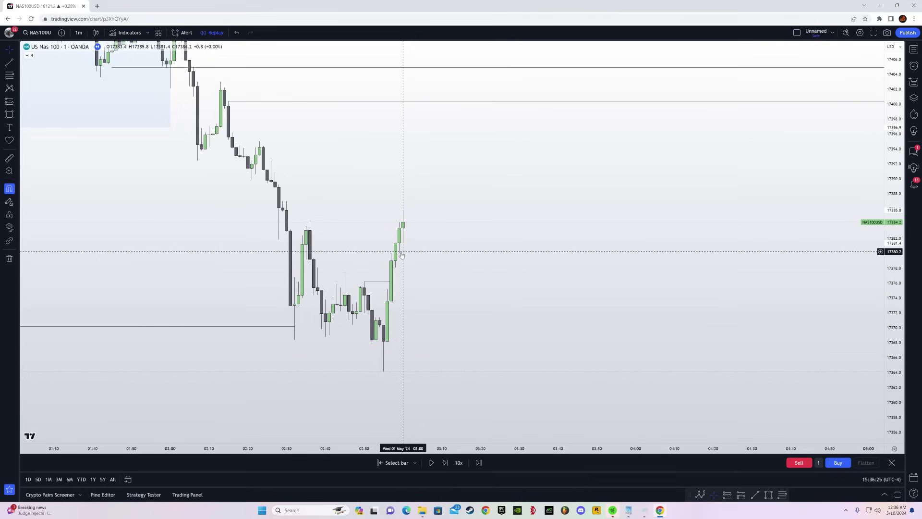
Draw a rectangle over the small gap between about 17375.2 and 17378.1, extending right from the 02:57 candle.
{"action": "left_click", "coordinate": [9, 115]}
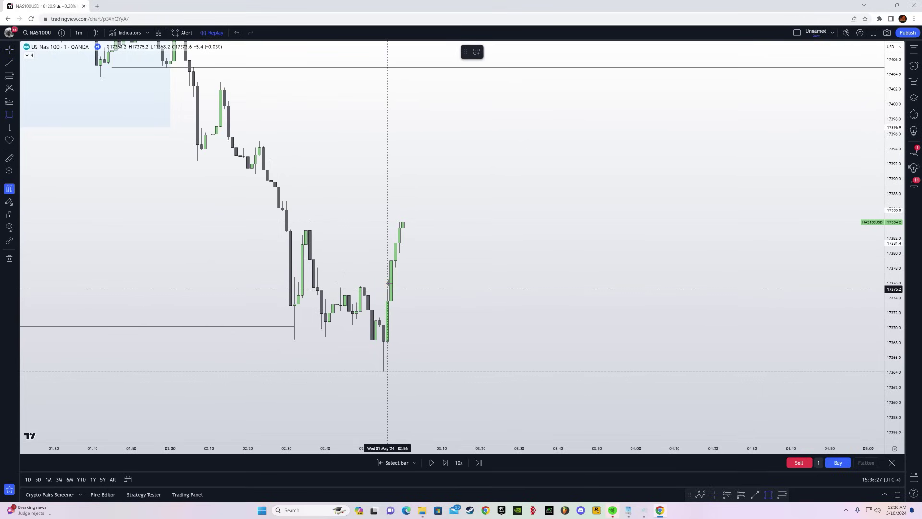
{"action": "left_click", "coordinate": [391, 270]}
{"action": "left_click", "coordinate": [488, 288]}
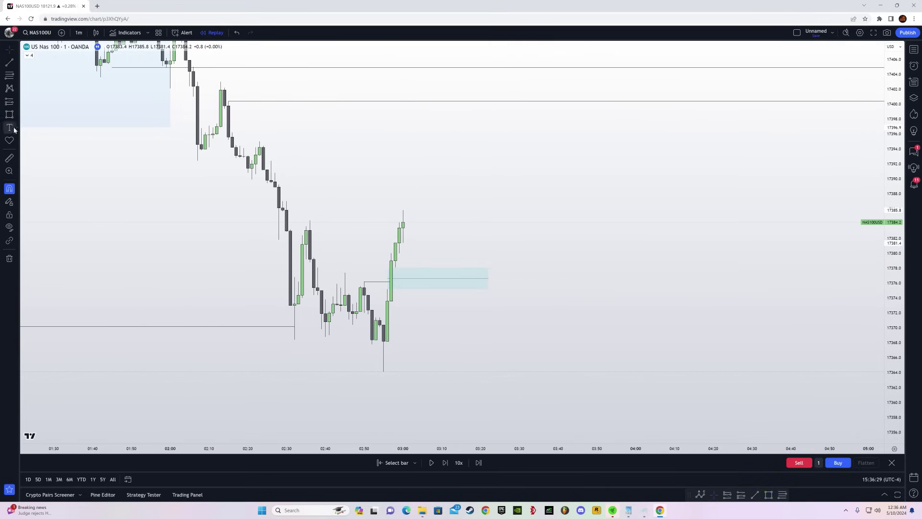
Try a long position with entry 17378.1, stop 17363.9 and target 17400.8, and delete it together with the gap rectangle.
{"action": "left_click", "coordinate": [18, 105]}
{"action": "left_click", "coordinate": [41, 107]}
{"action": "left_click", "coordinate": [395, 268]}
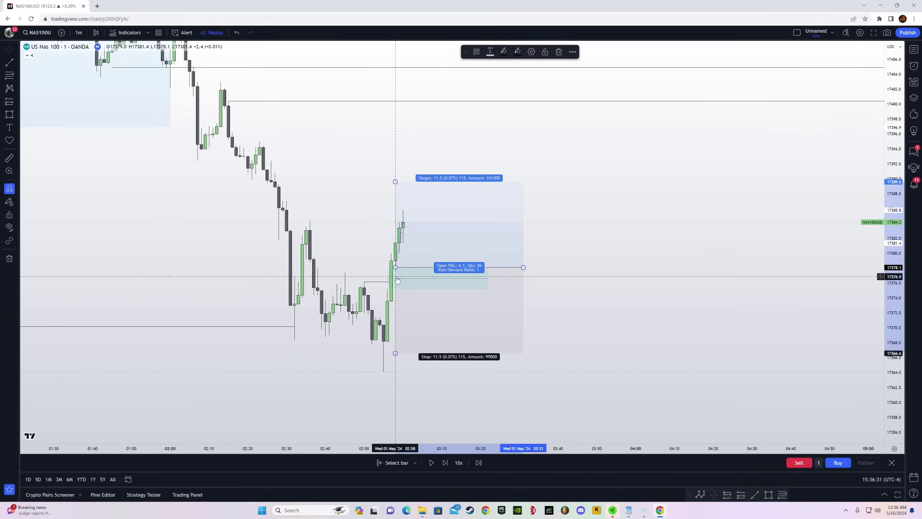
{"action": "left_click_drag", "start_coordinate": [396, 353], "coordinate": [395, 373]}
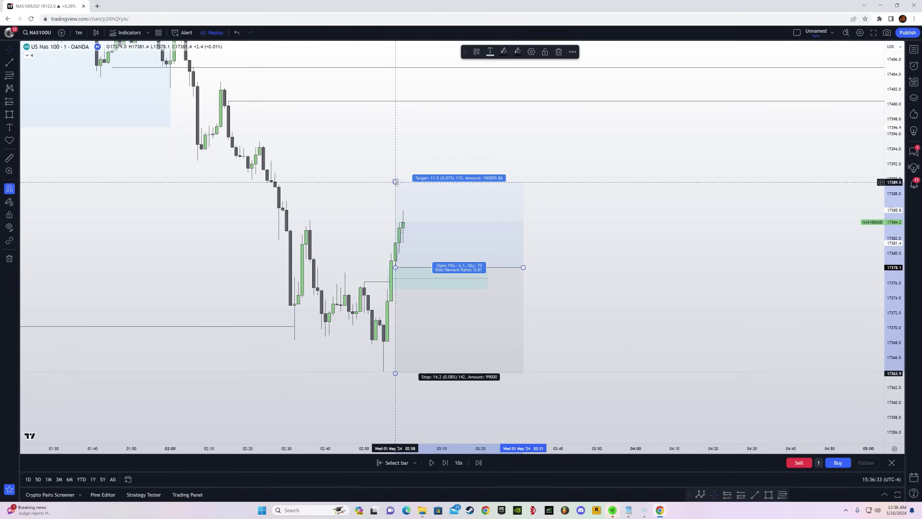
{"action": "left_click_drag", "start_coordinate": [395, 182], "coordinate": [421, 97]}
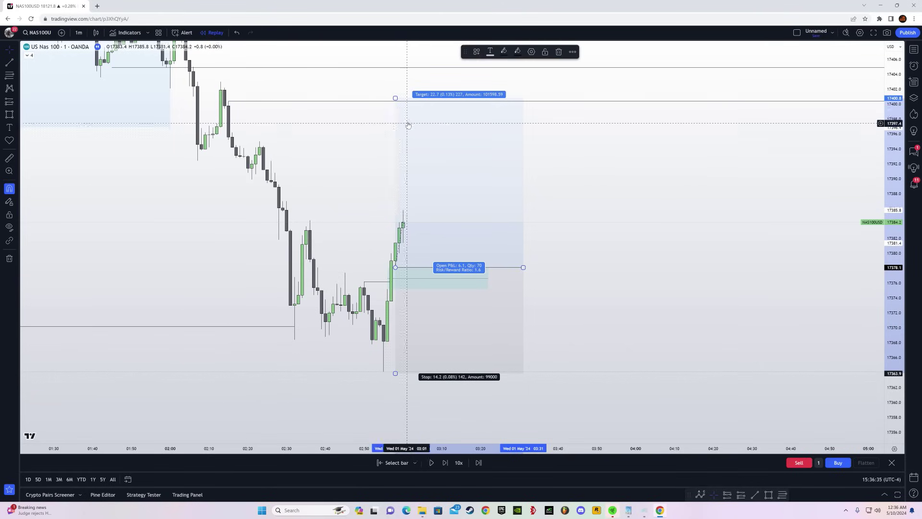
{"action": "key", "text": "Delete"}
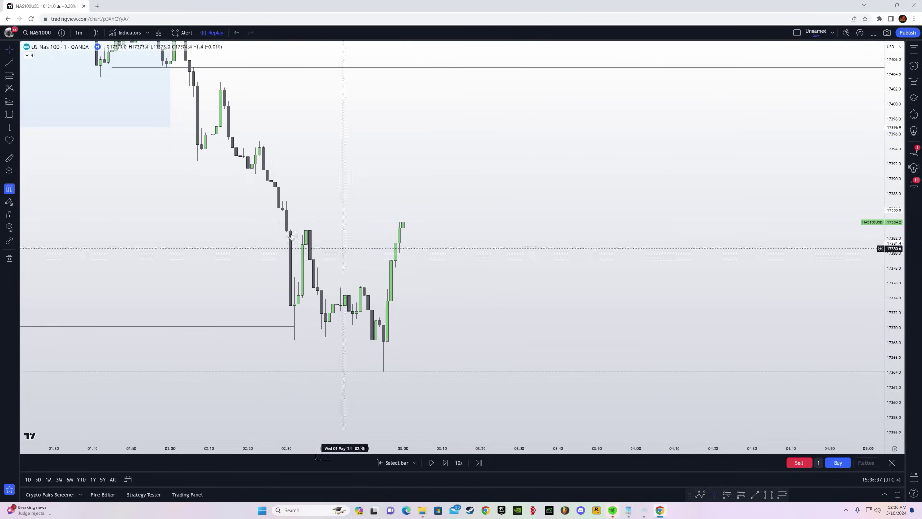
Draw a rectangle over the lower gap between 17370.4 and 17373.6, from the 02:55 candle to about 03:24.
{"action": "key", "text": "alt+shift+r"}
{"action": "left_click", "coordinate": [383, 325]}
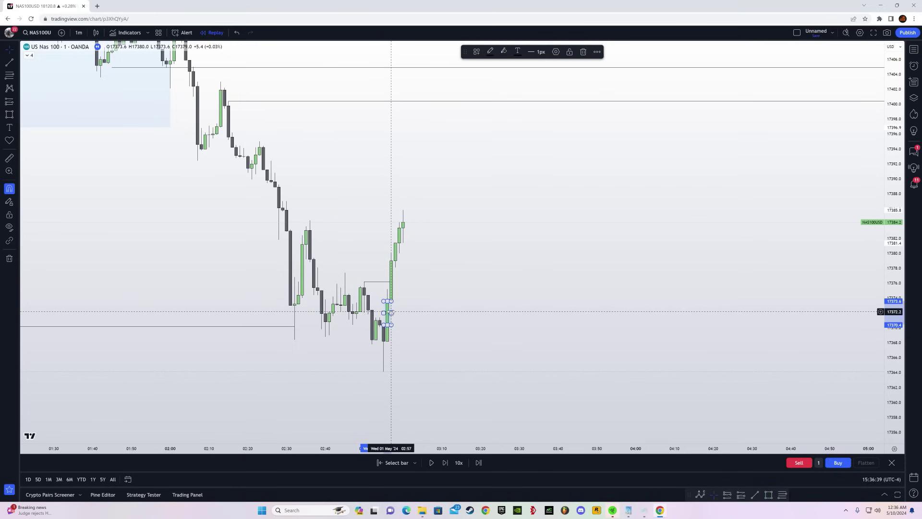
{"action": "left_click", "coordinate": [496, 301]}
Place a long position at the 02:57 candle with entry 17373.6, stop 17364.0 and target about 17392.8.
{"action": "left_click", "coordinate": [17, 117]}
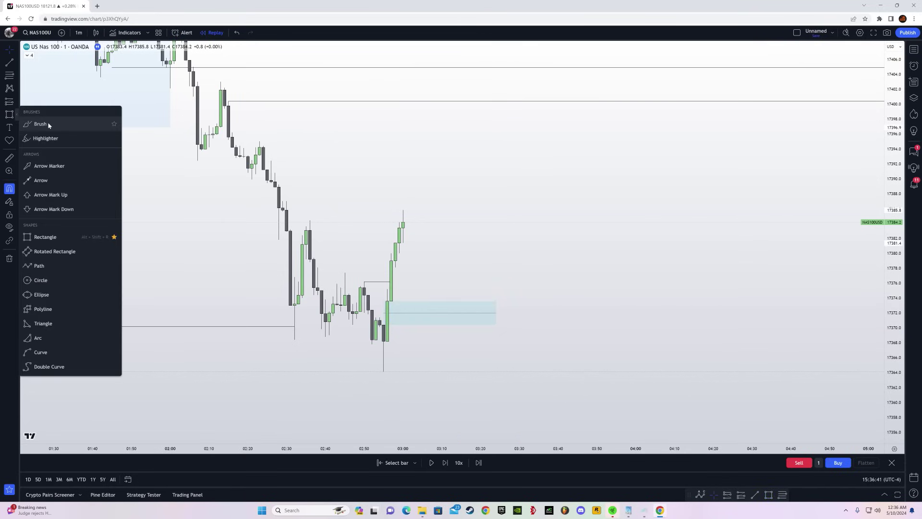
{"action": "left_click", "coordinate": [17, 103]}
{"action": "left_click", "coordinate": [48, 111]}
{"action": "left_click", "coordinate": [393, 306]}
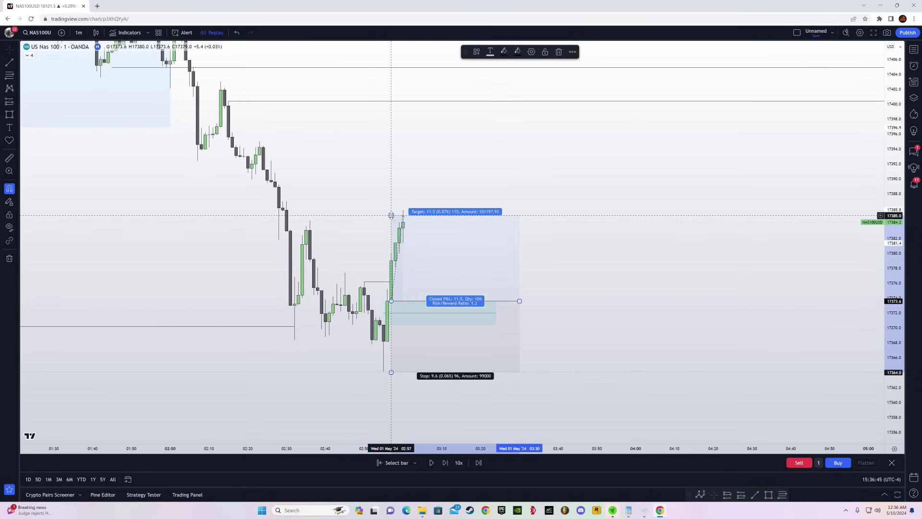
{"action": "left_click_drag", "start_coordinate": [391, 215], "coordinate": [398, 158]}
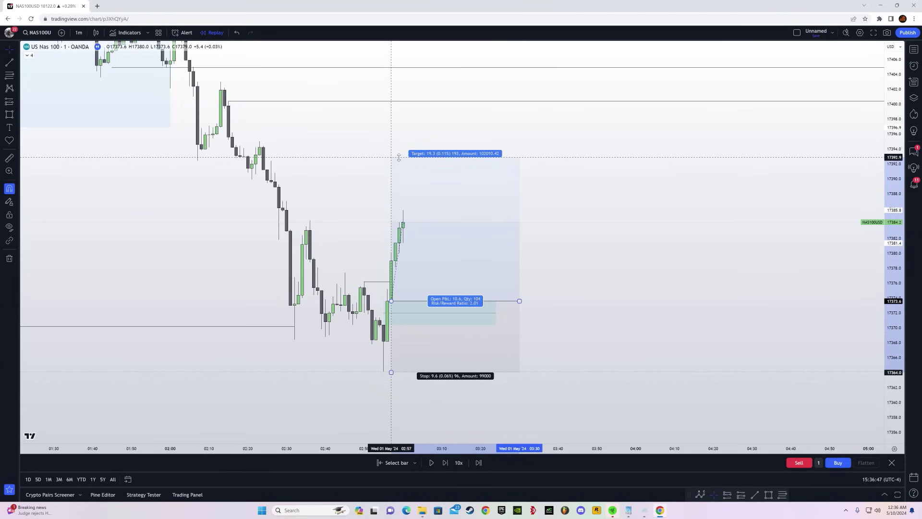
Step the replay forward bar by bar to about 03:25, past the long position's target.
{"action": "left_click", "coordinate": [446, 463]}
{"action": "left_click", "coordinate": [446, 462]}
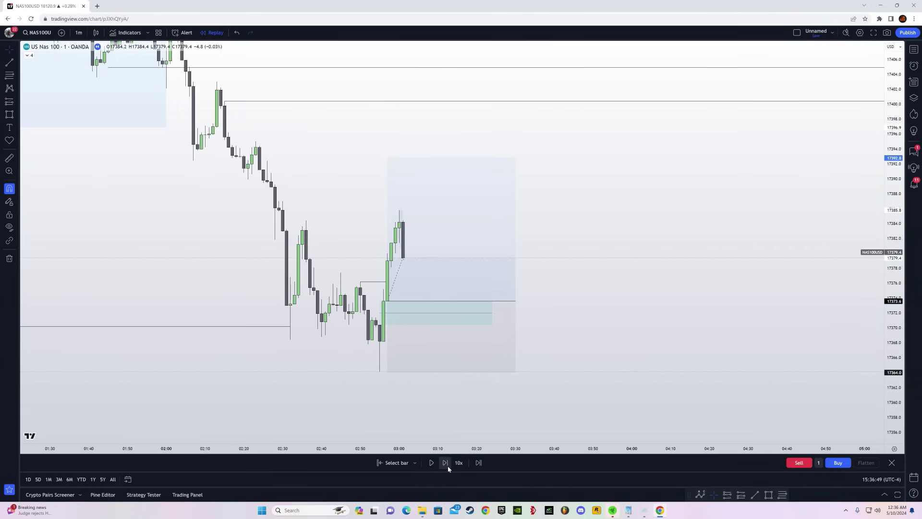
{"action": "left_click", "coordinate": [446, 463]}
{"action": "left_click", "coordinate": [445, 463]}
{"action": "left_click", "coordinate": [446, 462]}
{"action": "left_click", "coordinate": [445, 462]}
{"action": "left_click", "coordinate": [445, 462]}
{"action": "left_click", "coordinate": [445, 462]}
{"action": "left_click", "coordinate": [445, 462]}
{"action": "left_click", "coordinate": [445, 463]}
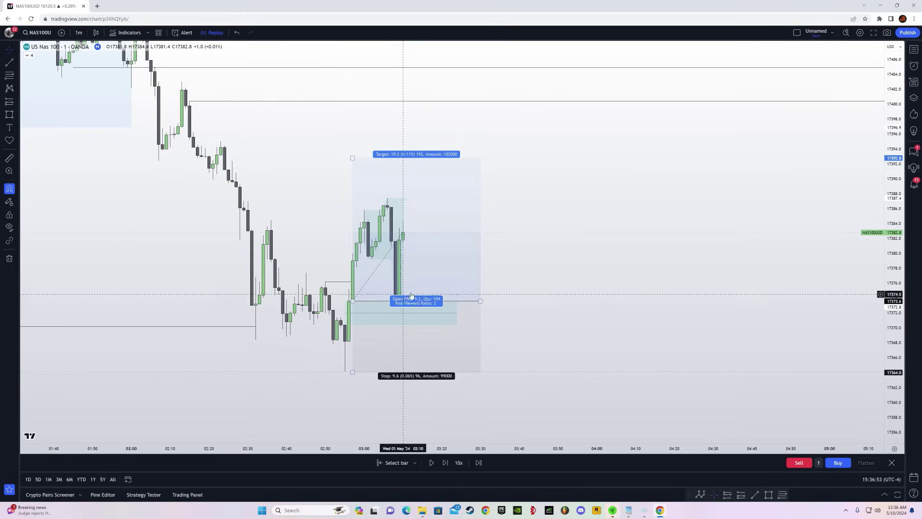
{"action": "left_click", "coordinate": [445, 463]}
{"action": "left_click", "coordinate": [445, 463]}
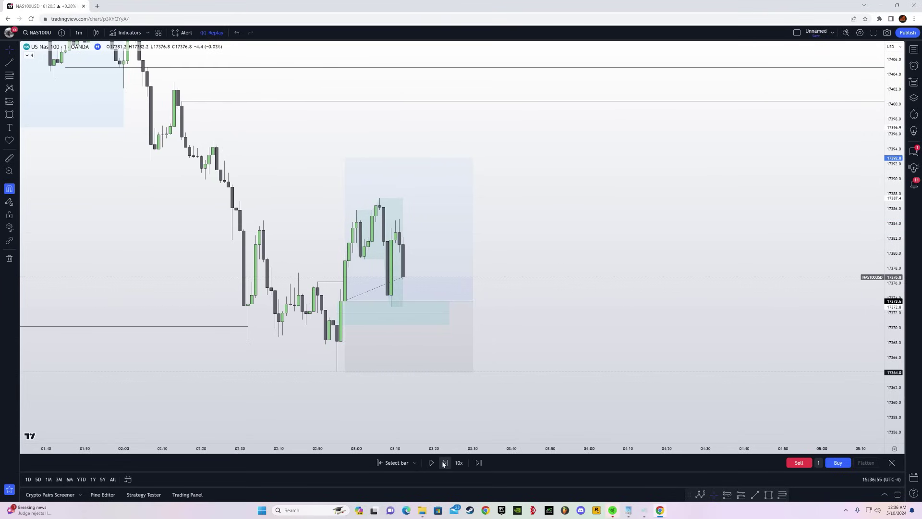
{"action": "left_click", "coordinate": [445, 462]}
{"action": "left_click", "coordinate": [445, 462]}
{"action": "left_click", "coordinate": [445, 463]}
{"action": "left_click", "coordinate": [444, 463]}
{"action": "left_click", "coordinate": [444, 463]}
{"action": "left_click", "coordinate": [444, 462]}
{"action": "left_click", "coordinate": [443, 463]}
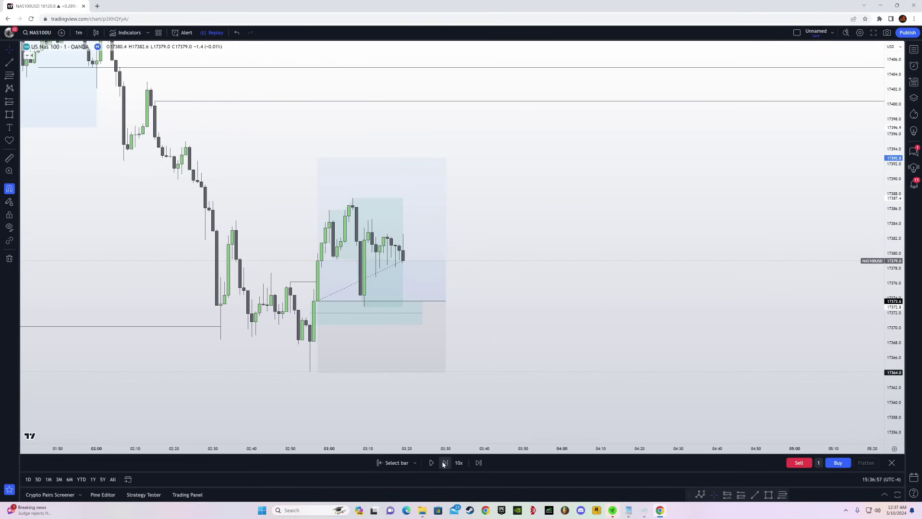
{"action": "left_click", "coordinate": [444, 462]}
{"action": "left_click", "coordinate": [444, 462]}
{"action": "left_click", "coordinate": [444, 463]}
{"action": "left_click", "coordinate": [443, 462]}
{"action": "left_click", "coordinate": [443, 463]}
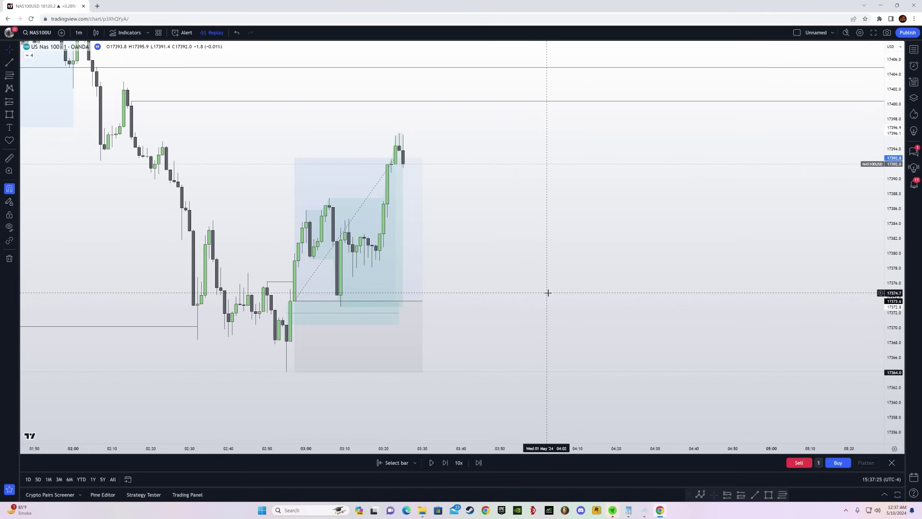
{"action": "left_click_drag", "start_coordinate": [560, 317], "coordinate": [650, 309]}
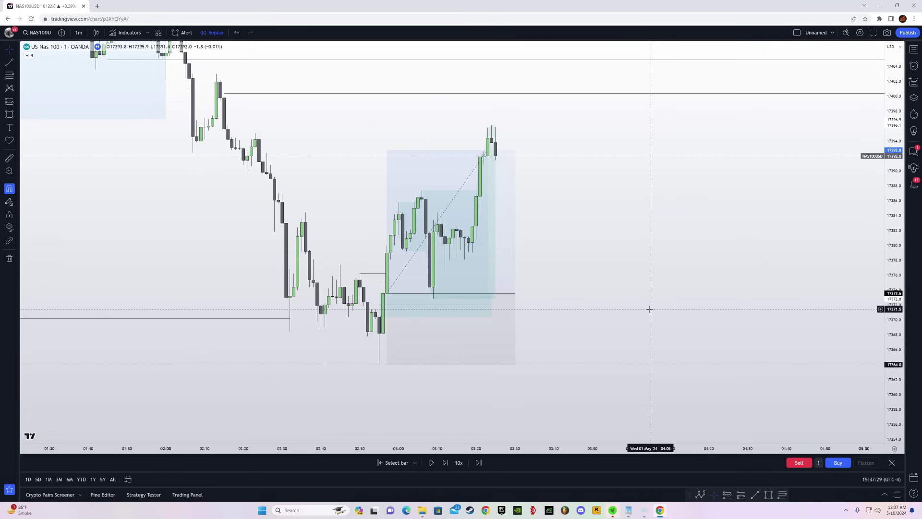